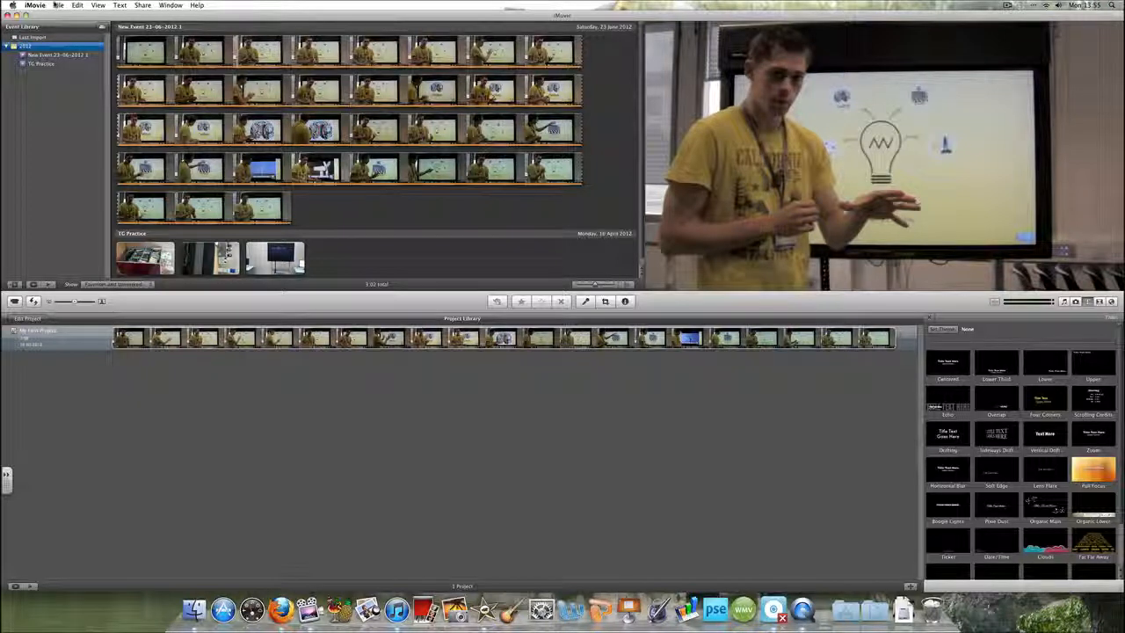
Import the movie from the USB drive into a new event named Tutorial
left_click(57, 5)
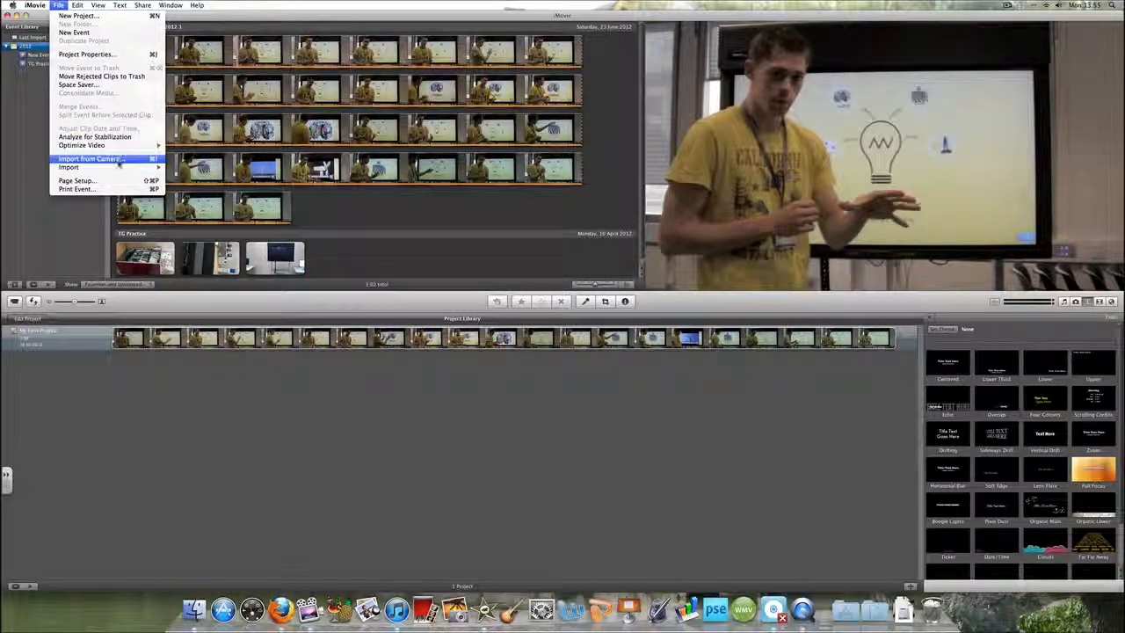
mouse_move(124, 168)
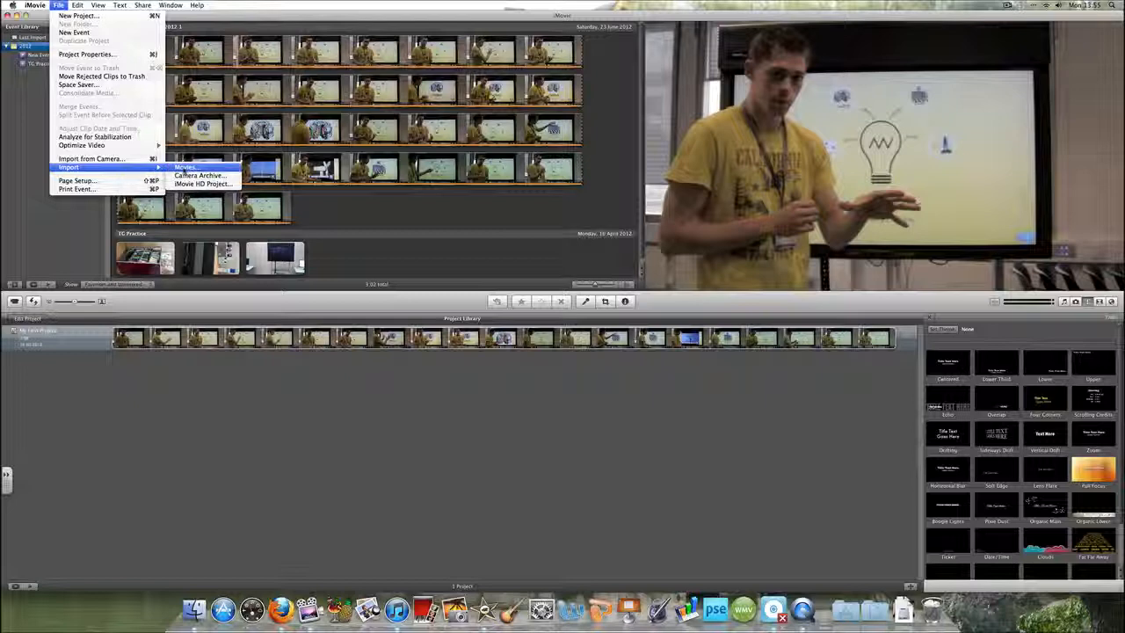
left_click(185, 167)
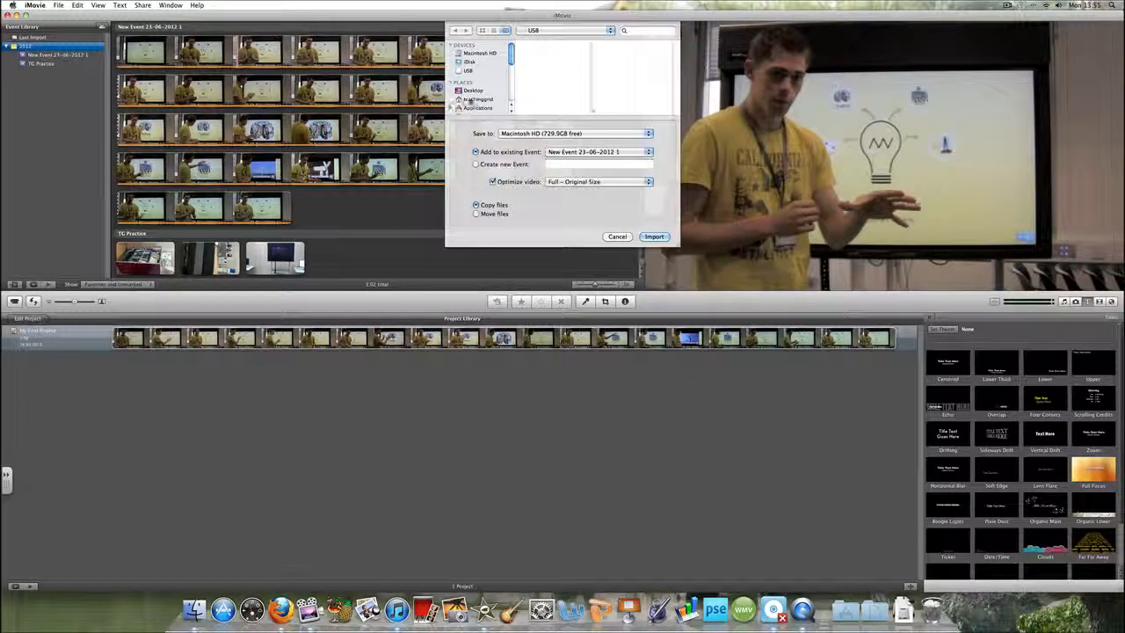
left_click(541, 53)
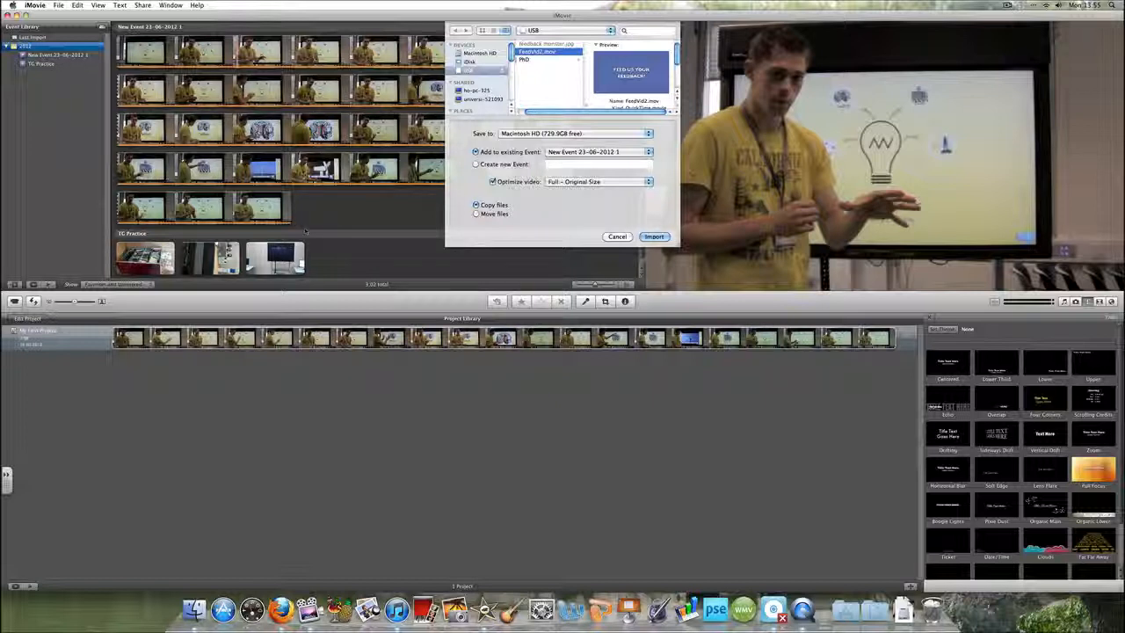
left_click(476, 165)
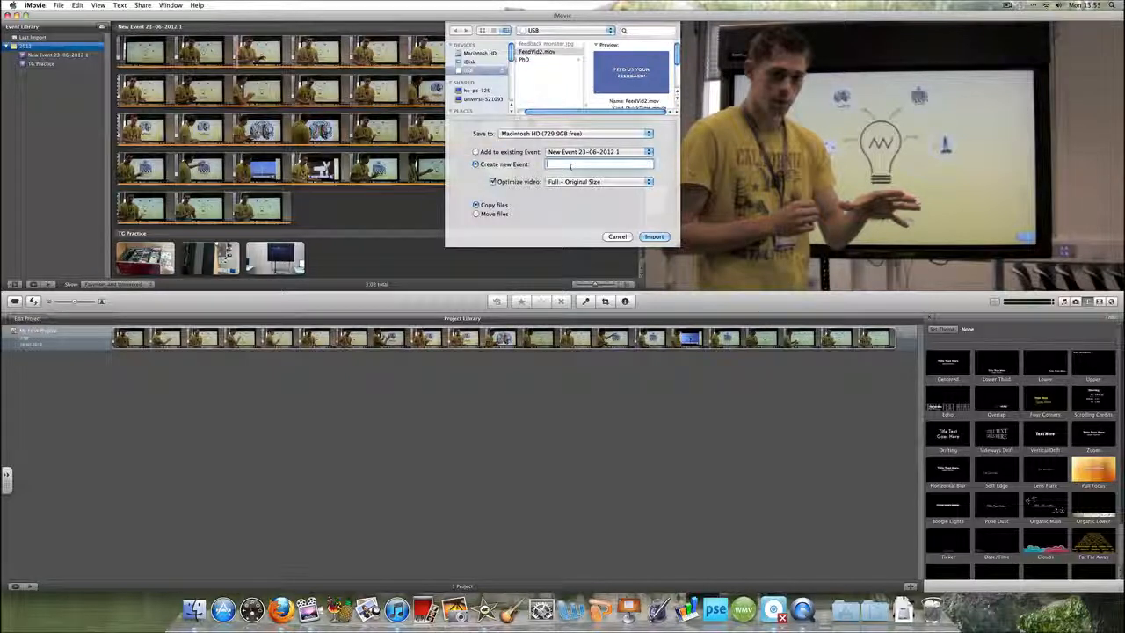
type("Tutorial")
left_click(654, 236)
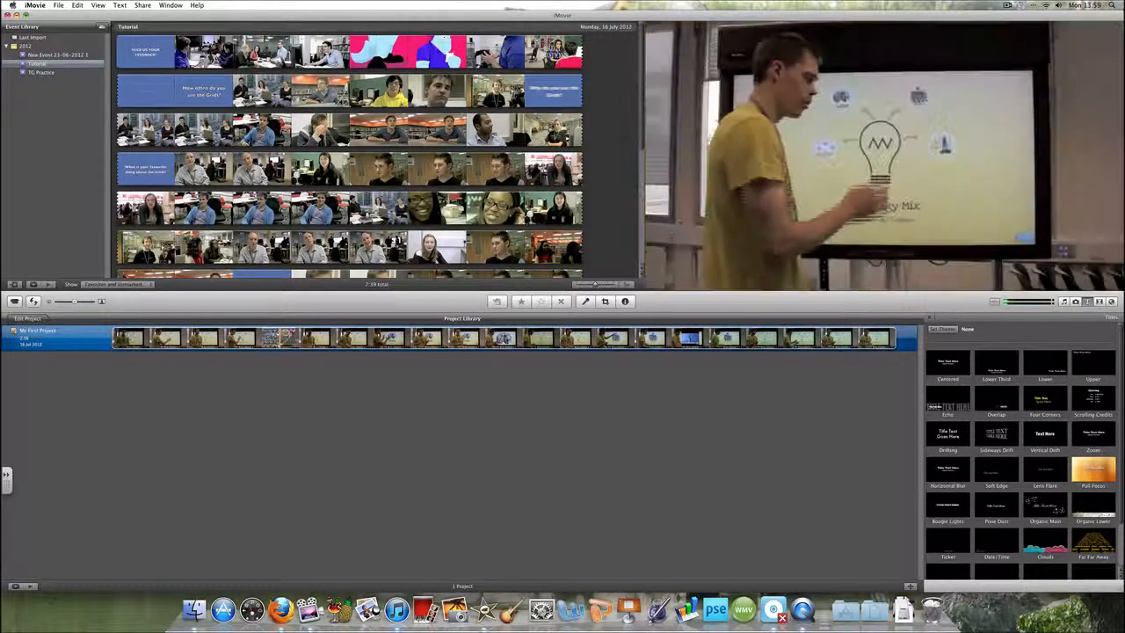
Create a new project named Tutorial
right_click(336, 387)
left_click(376, 400)
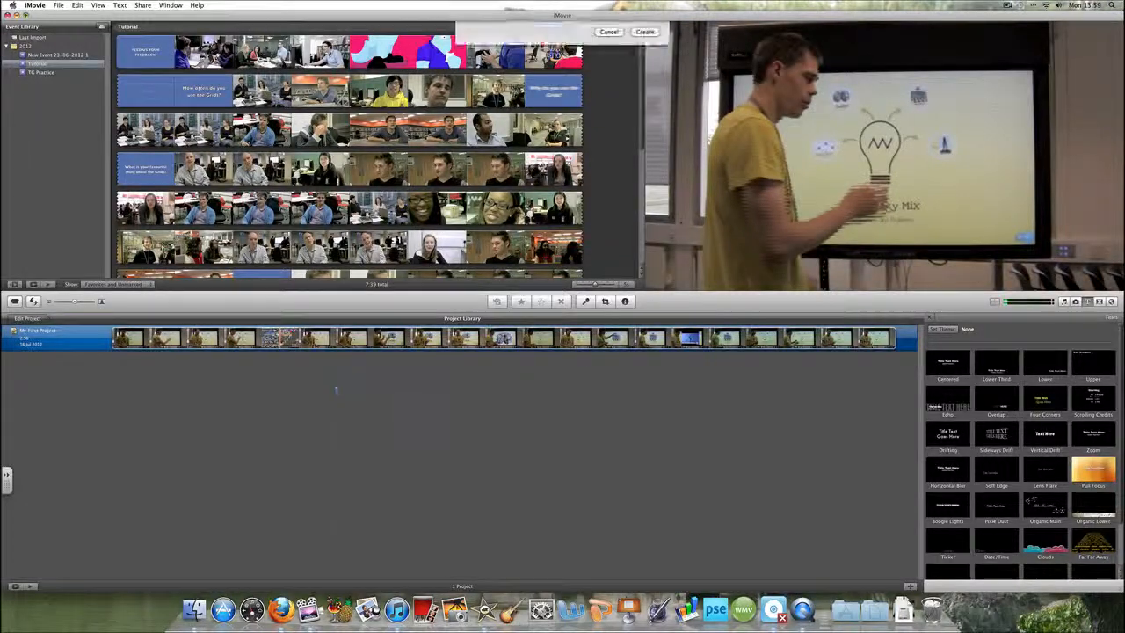
type("Tutorial")
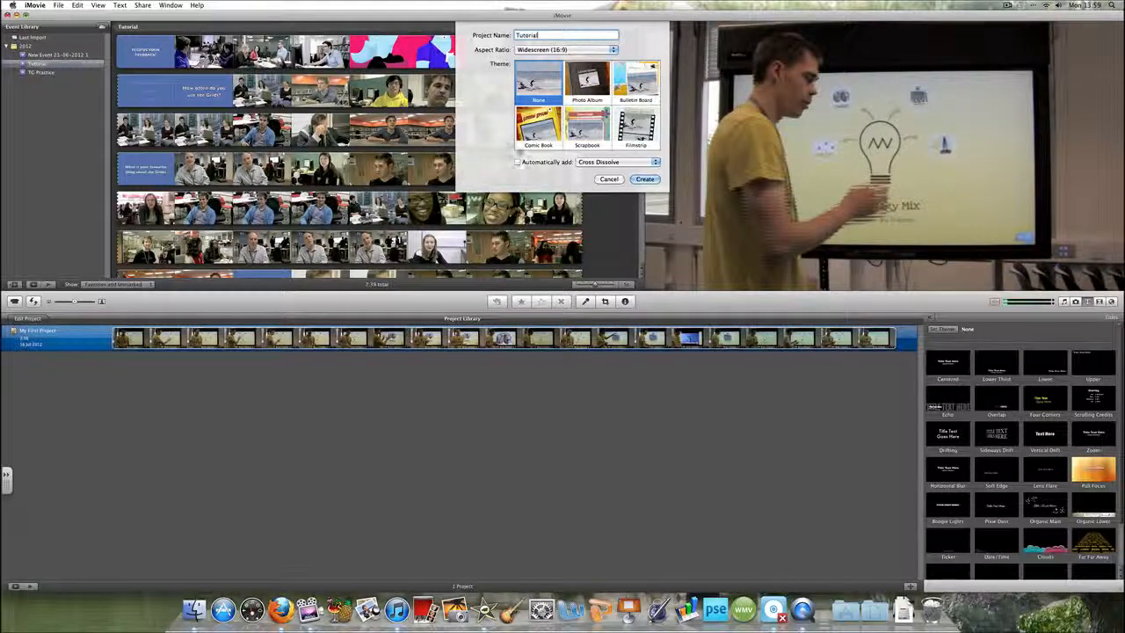
left_click(647, 180)
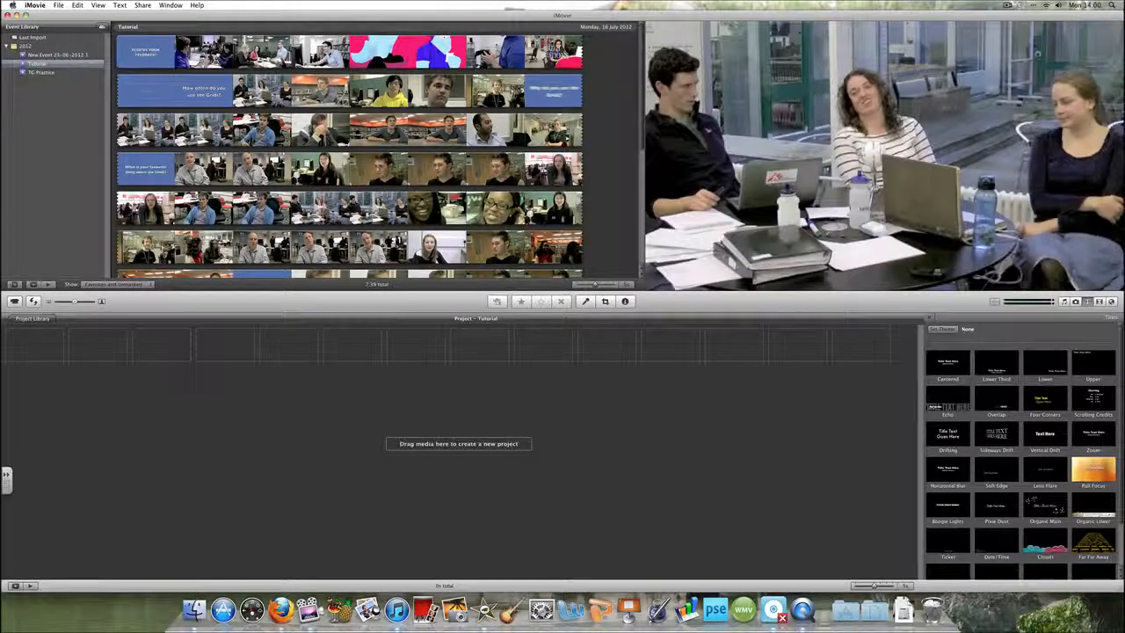
Drag two selected clip sections from the Tutorial event into the project timeline
left_click_drag(253, 91, 196, 343)
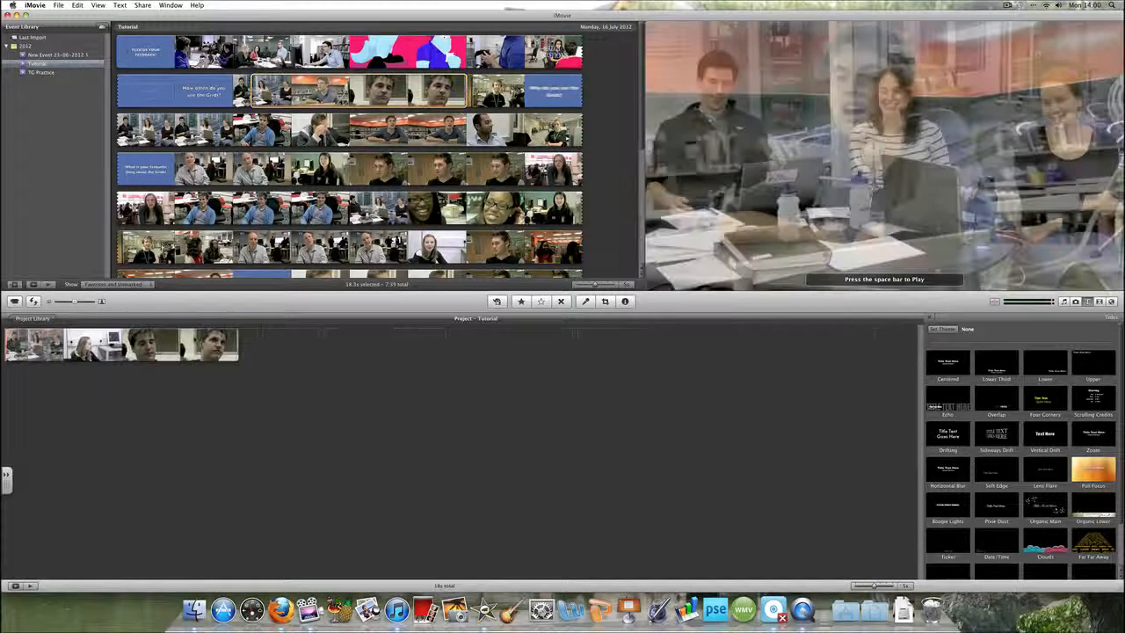
left_click(391, 130)
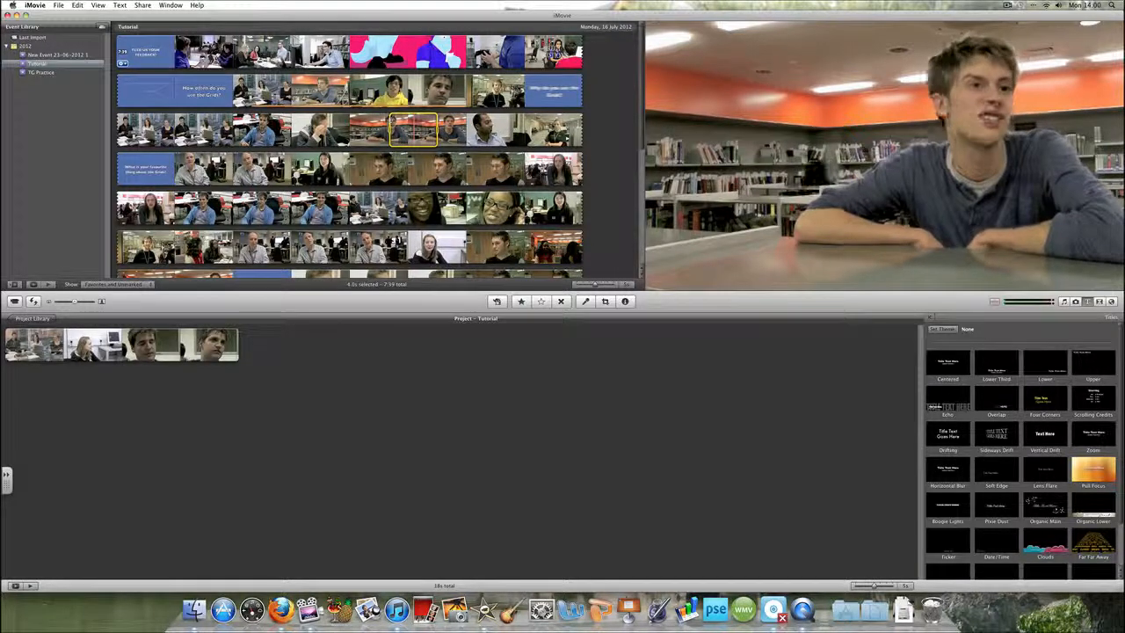
left_click_drag(438, 130, 516, 130)
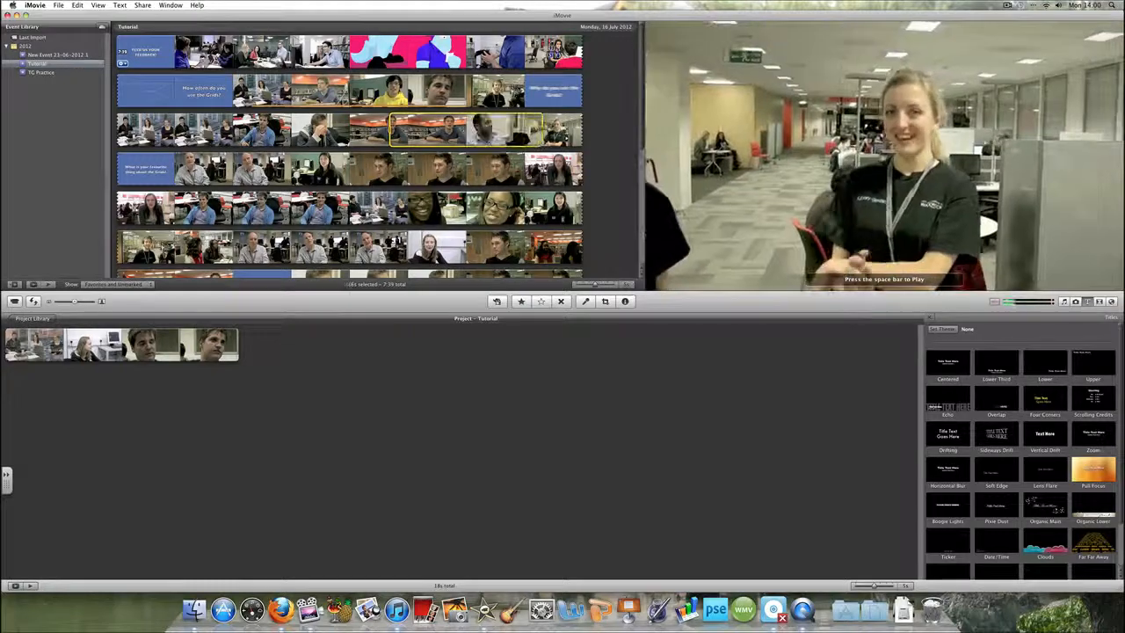
left_click_drag(228, 169, 326, 343)
Select another clip section in the event and add it to the end of the project
left_click_drag(408, 90, 523, 89)
left_click_drag(148, 130, 457, 347)
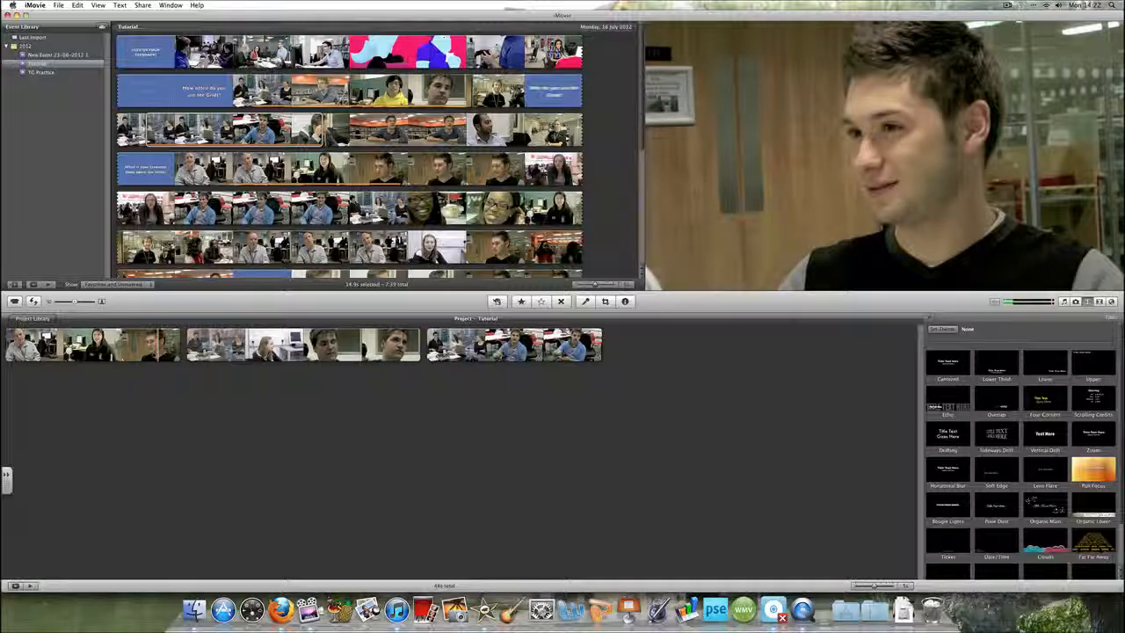
Split the first project clip near its end, then undo the split
left_click_drag(158, 344, 159, 345)
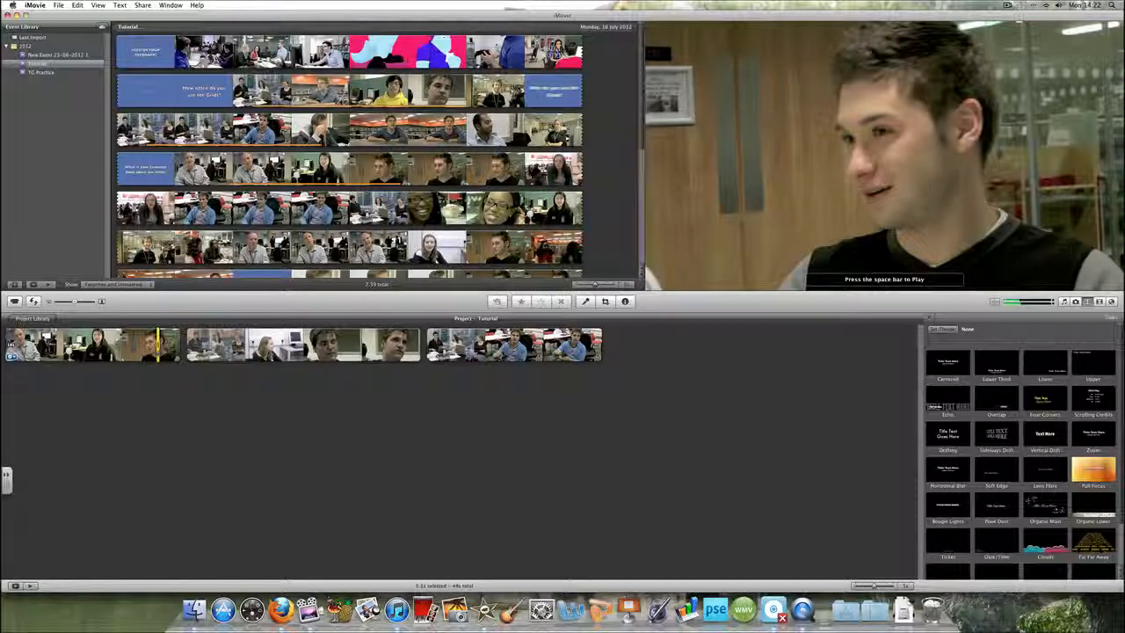
right_click(158, 350)
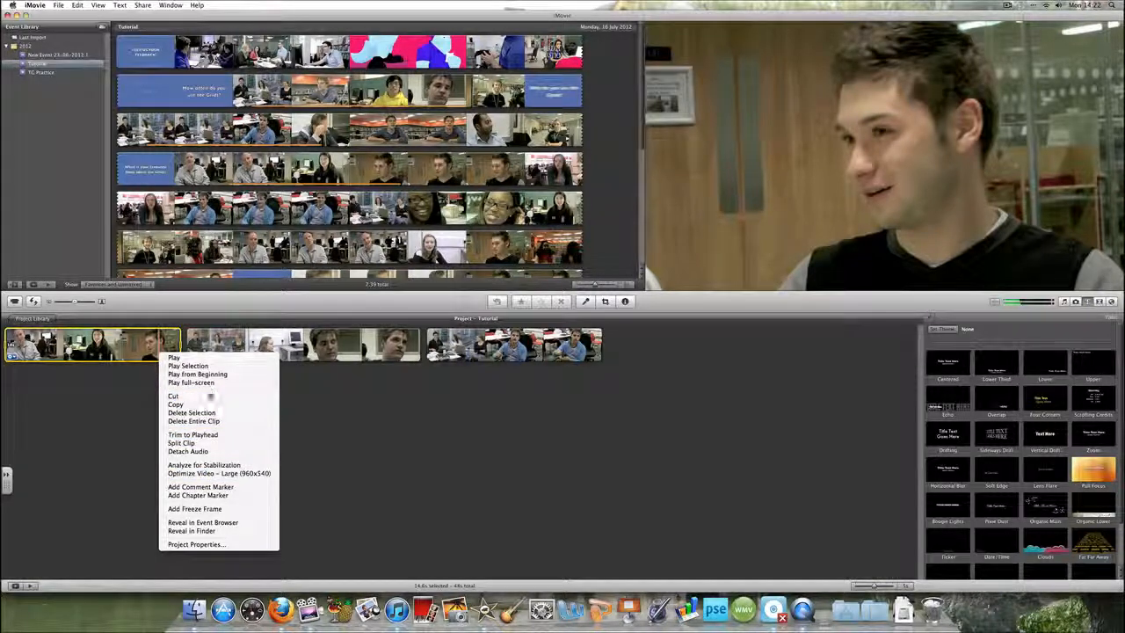
left_click(185, 443)
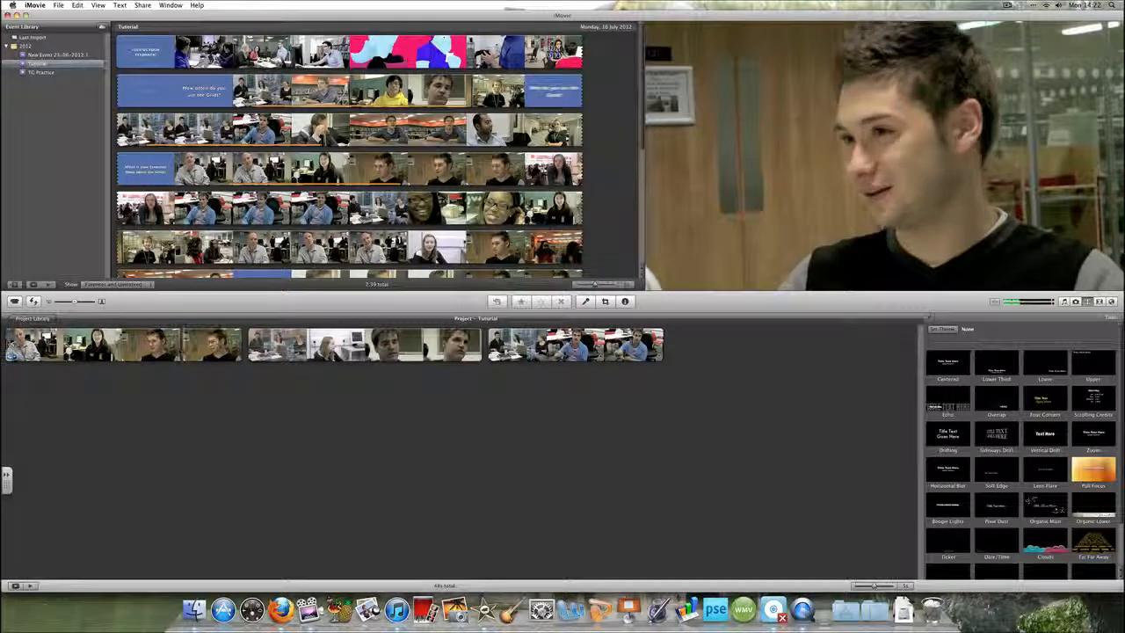
left_click(78, 5)
left_click(81, 17)
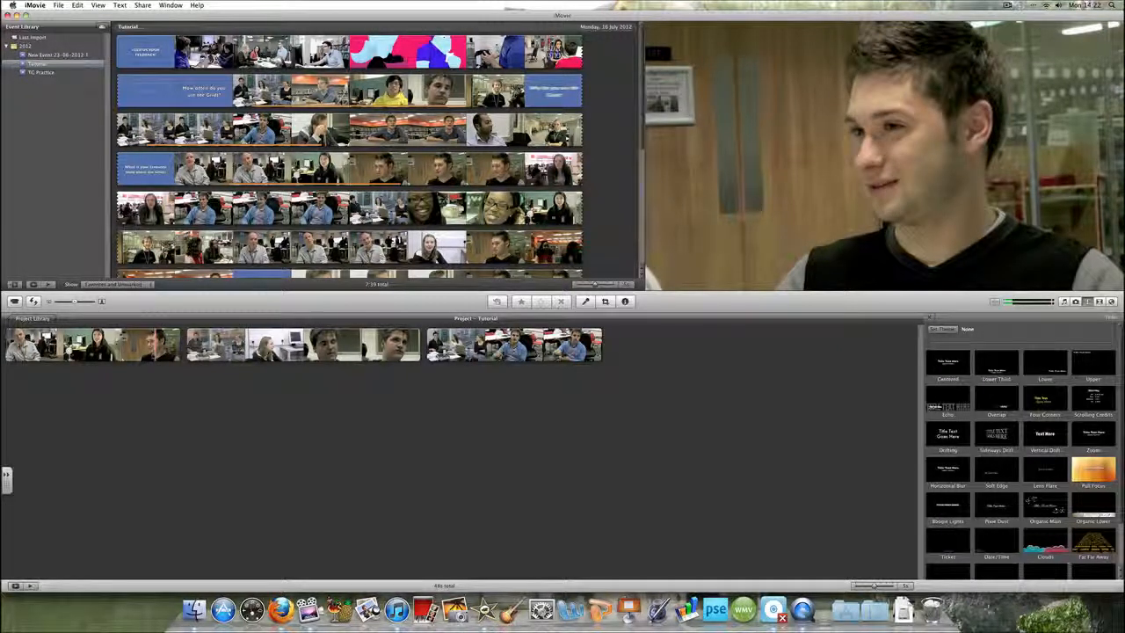
Select the final part of the first project clip and delete that selection
left_click(156, 344)
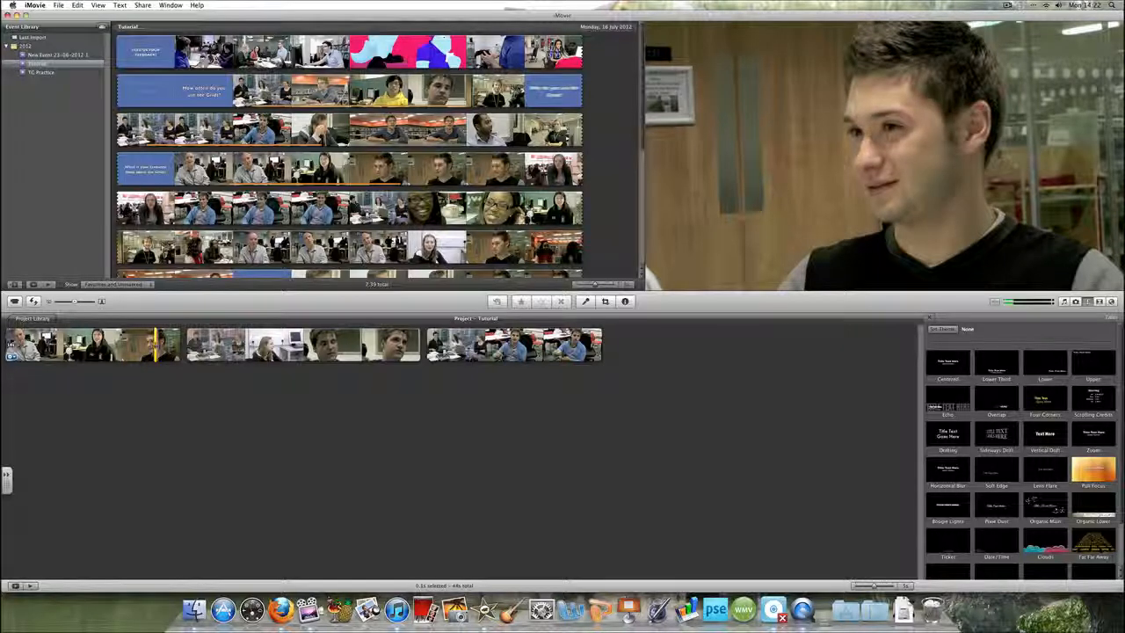
left_click_drag(156, 345, 181, 344)
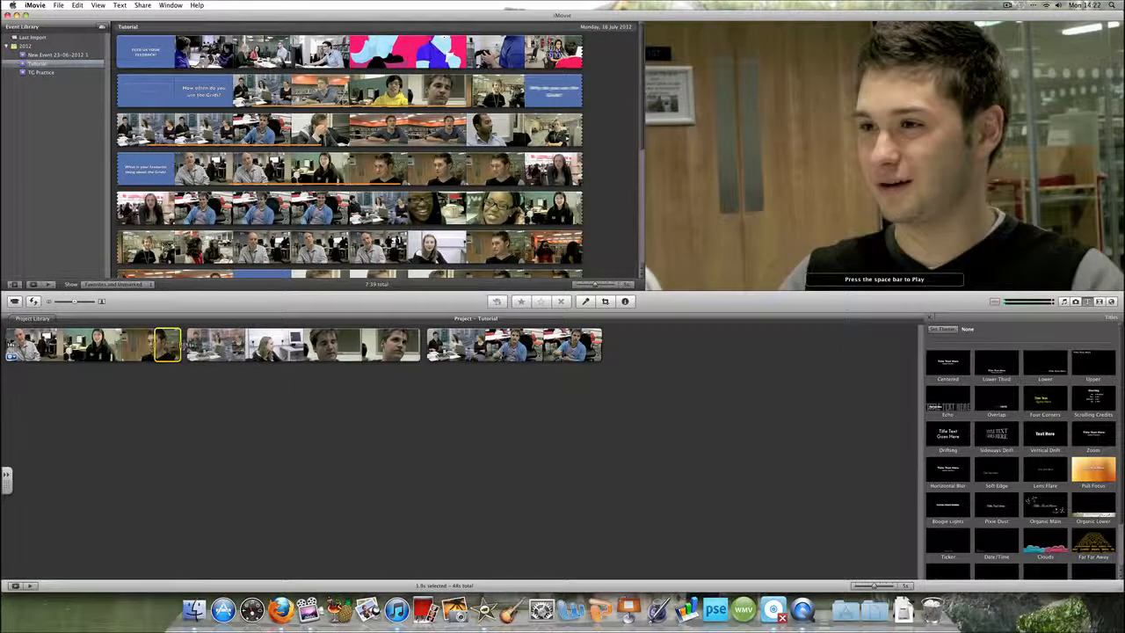
right_click(176, 346)
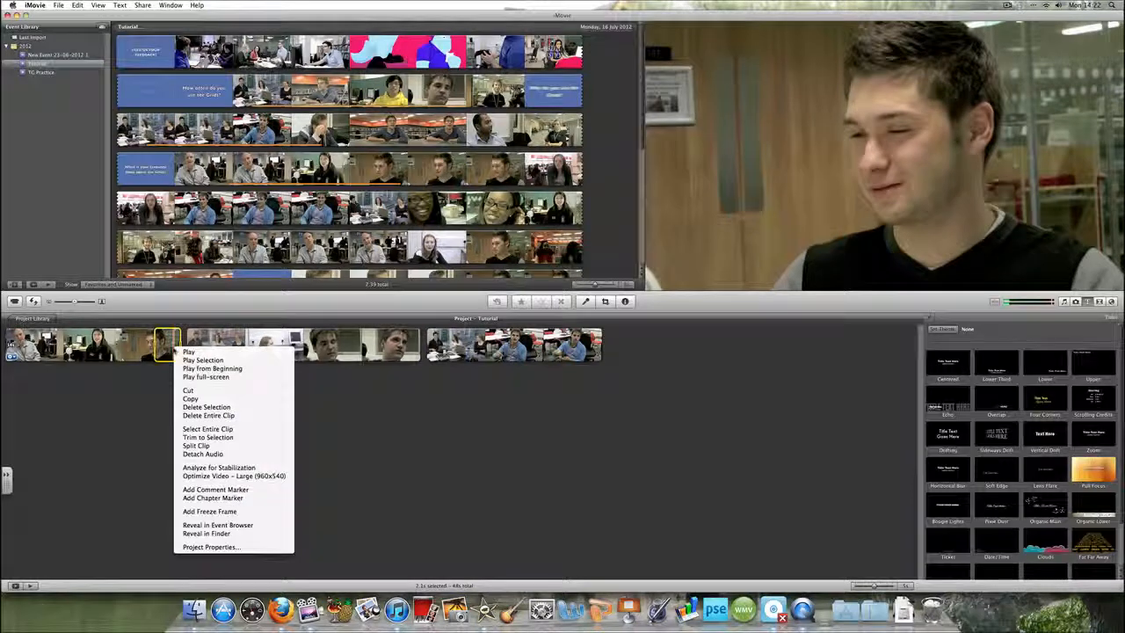
left_click(227, 407)
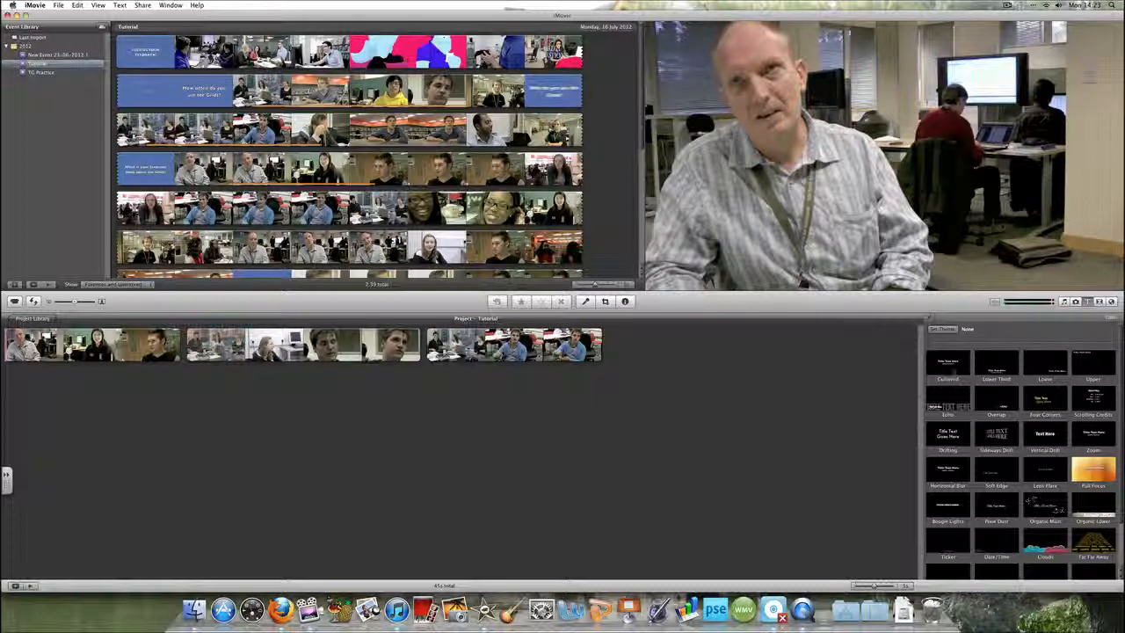
Add a Centered title on a black background at the start of the project reading WELCOME!
left_click_drag(963, 374, 4, 362)
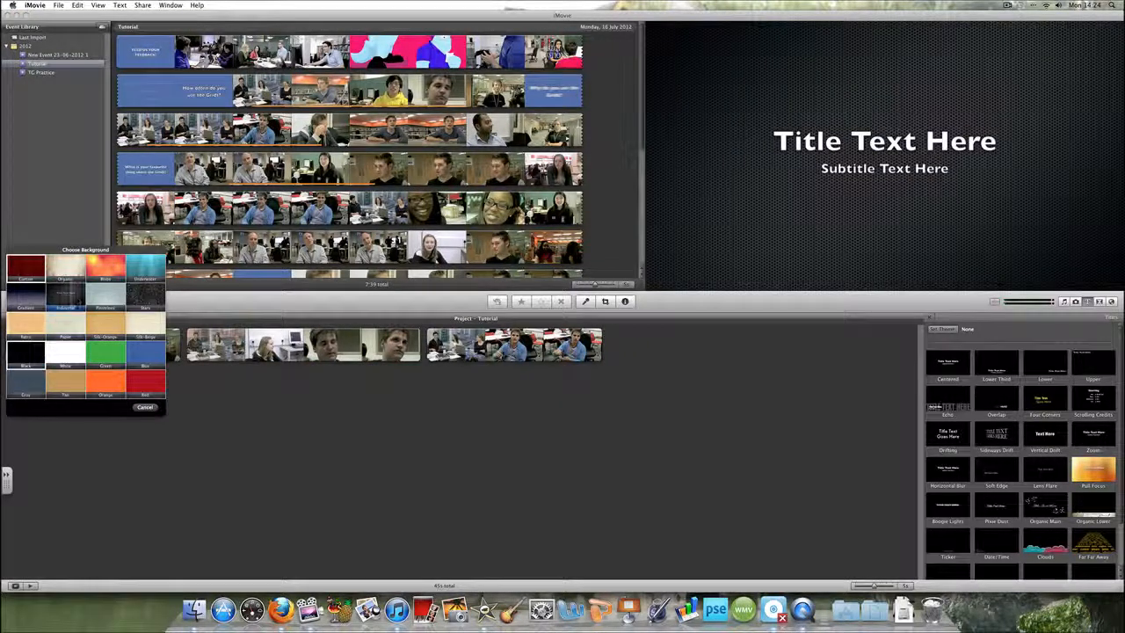
left_click(25, 353)
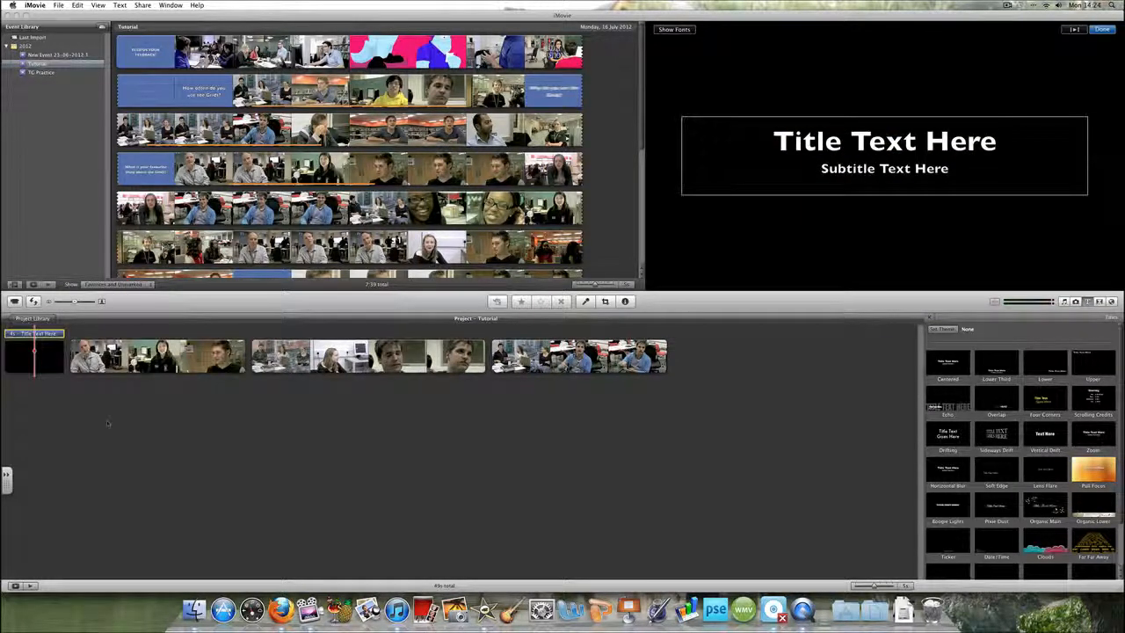
left_click(865, 158)
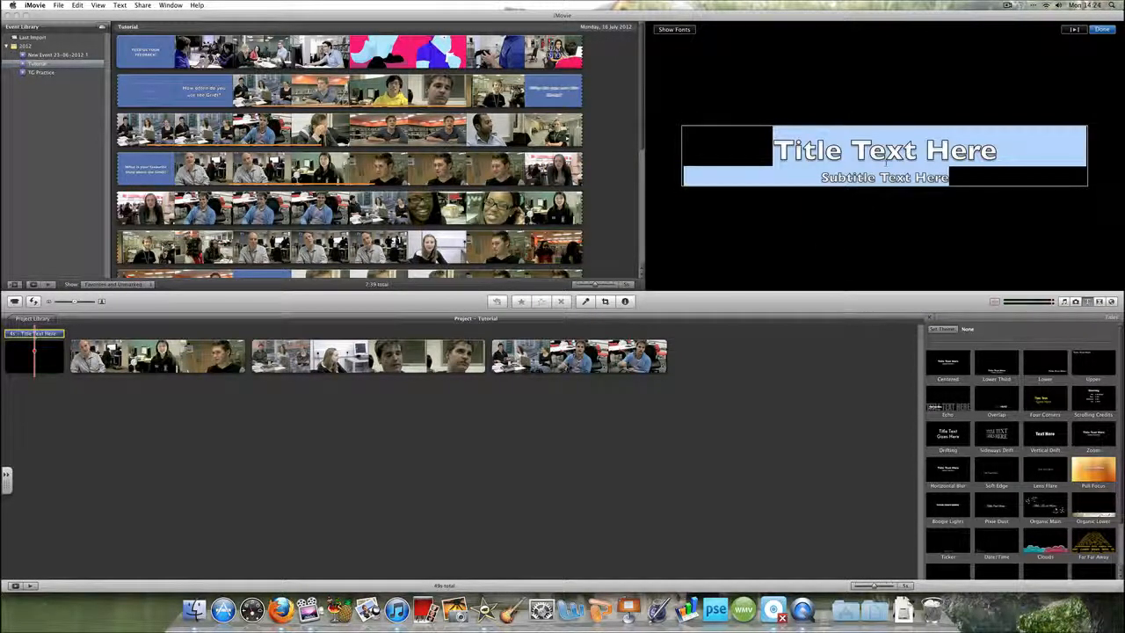
type("WELCOME!")
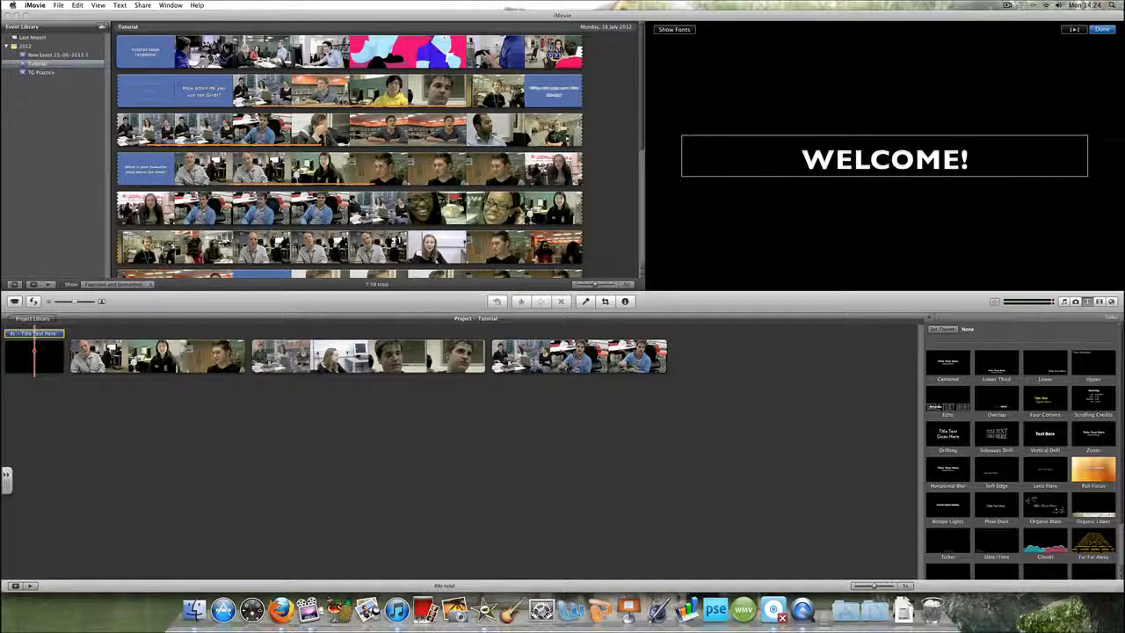
left_click(188, 485)
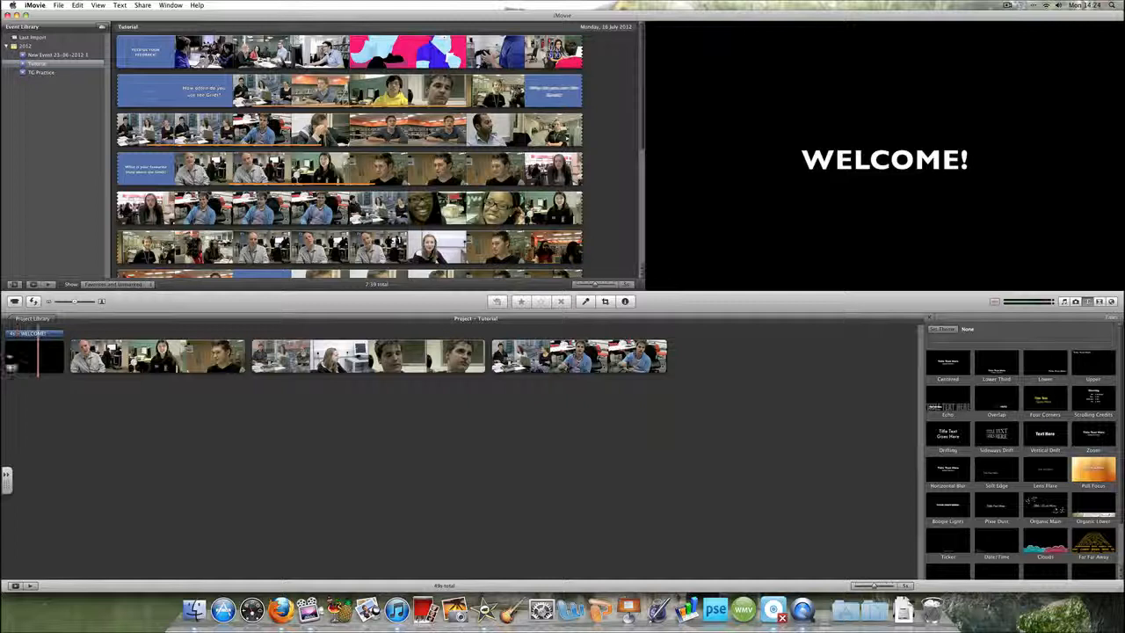
Open the title clip's clip adjustments inspector and close it
left_click(37, 332)
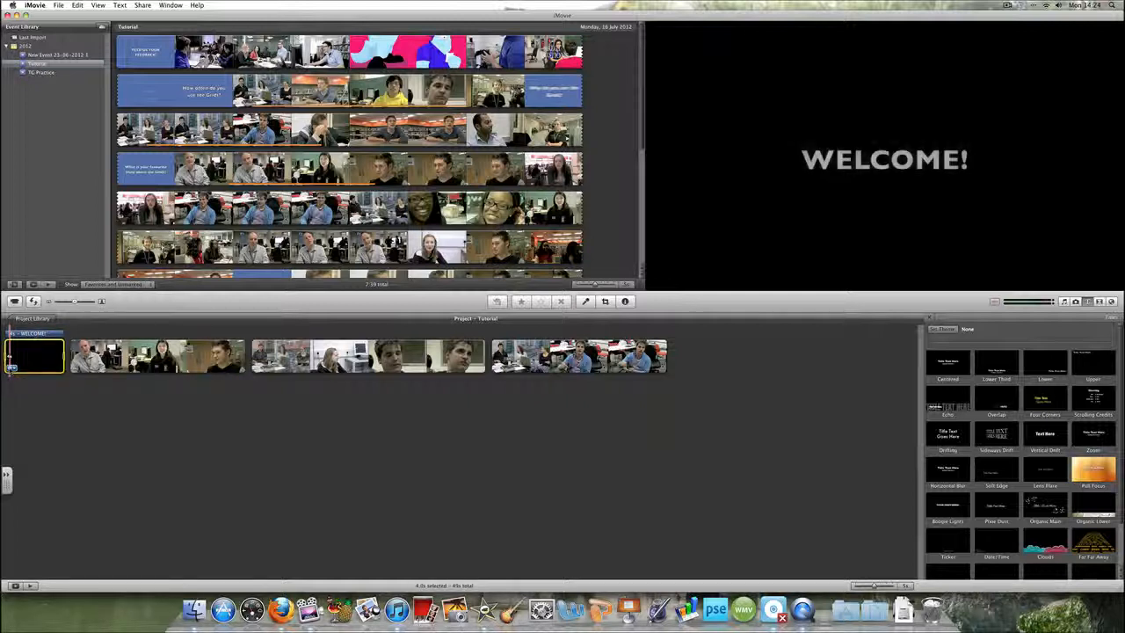
left_click(11, 367)
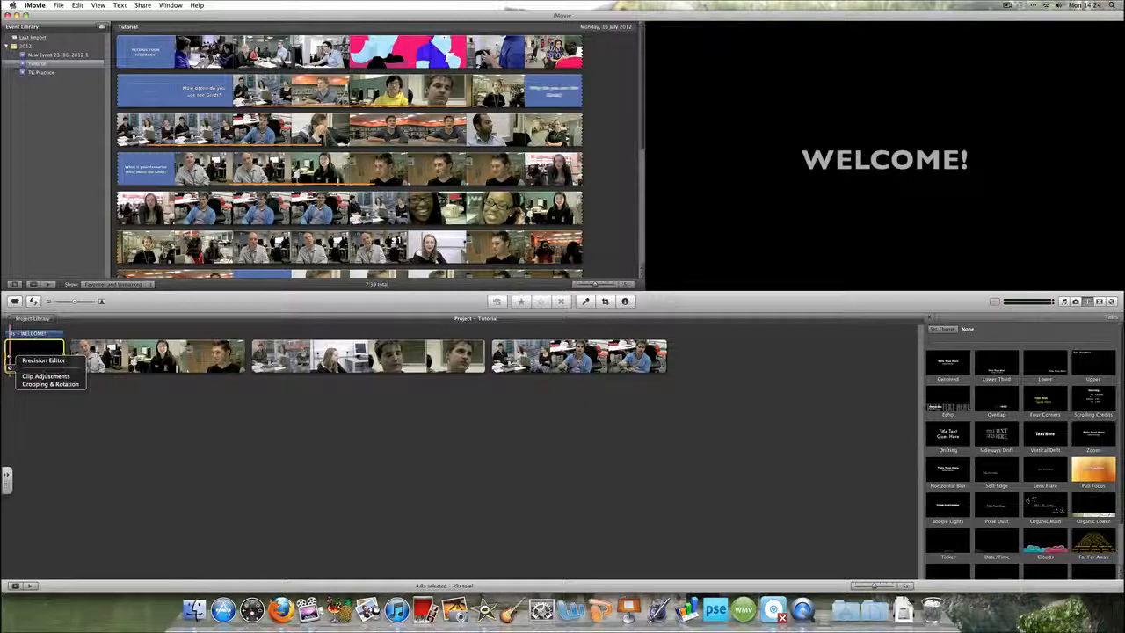
left_click(48, 376)
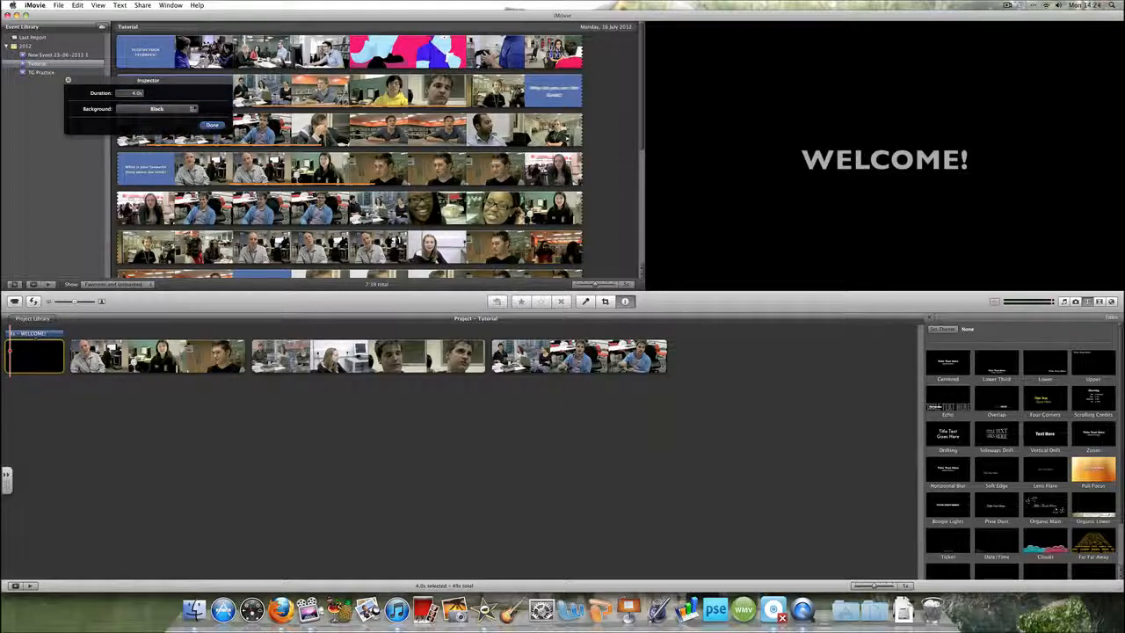
left_click(212, 125)
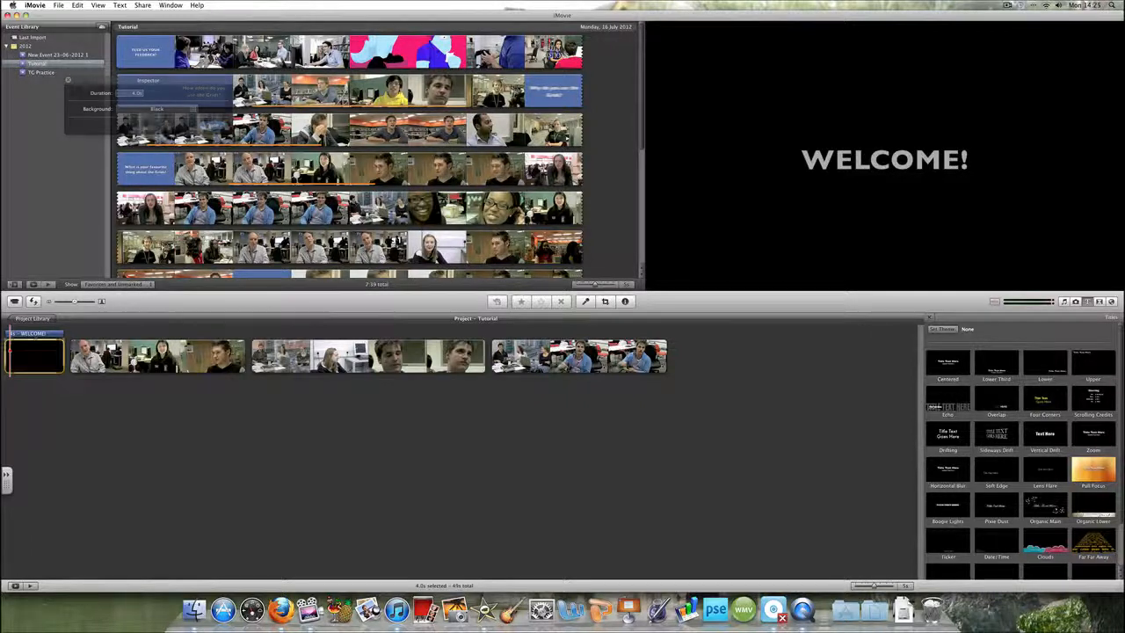
Open the WELCOME! title for editing, select its text and open the font options
left_click(42, 334)
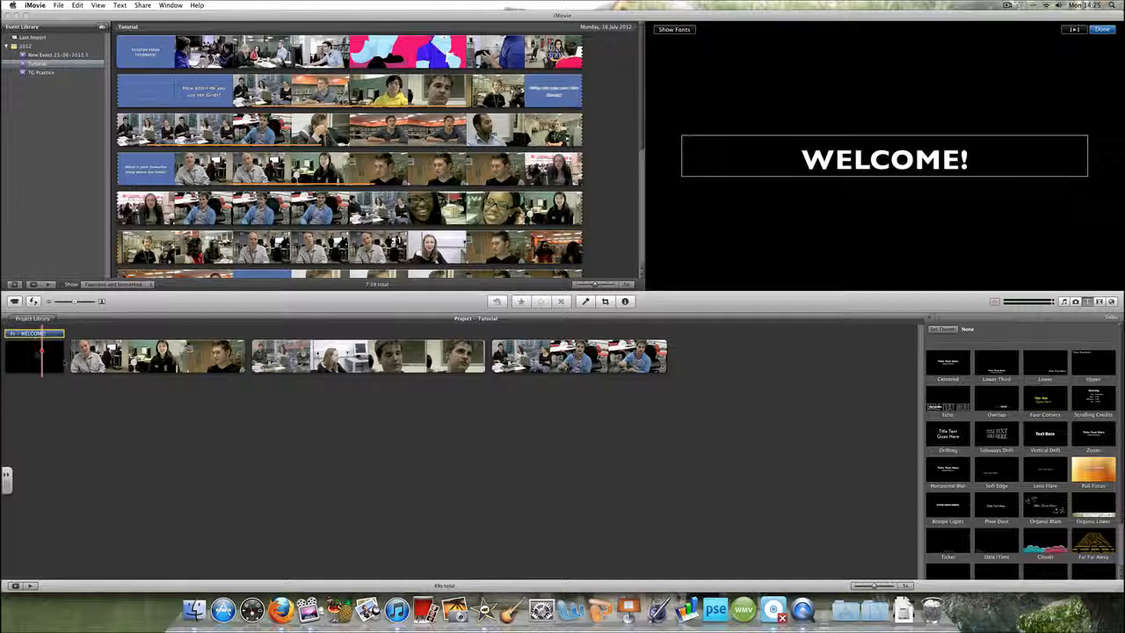
triple_click(873, 155)
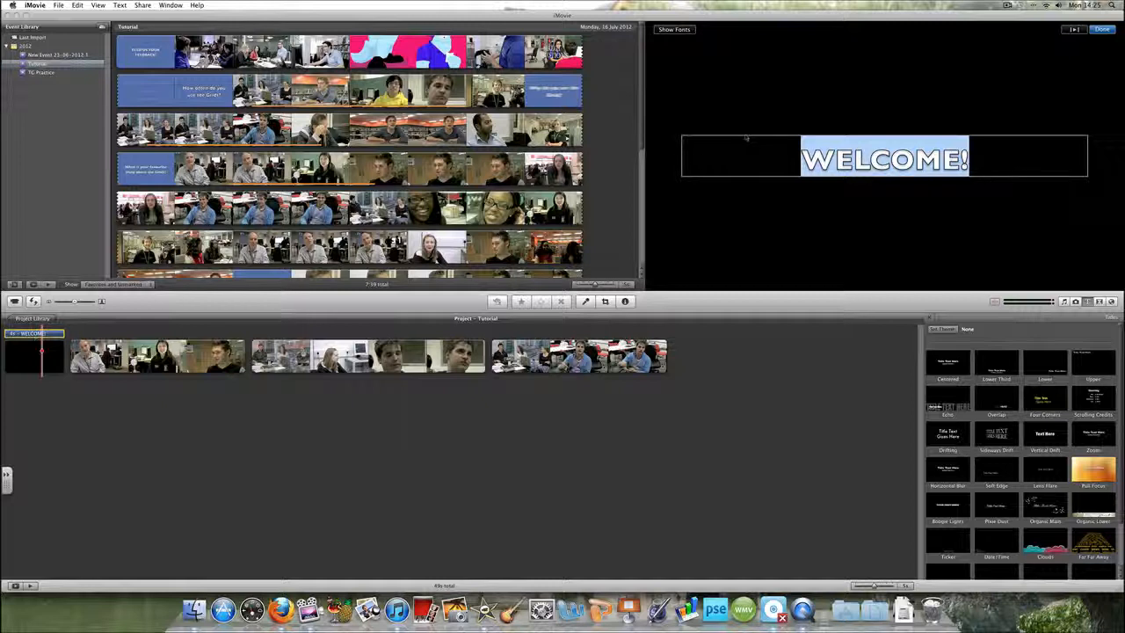
left_click(793, 127)
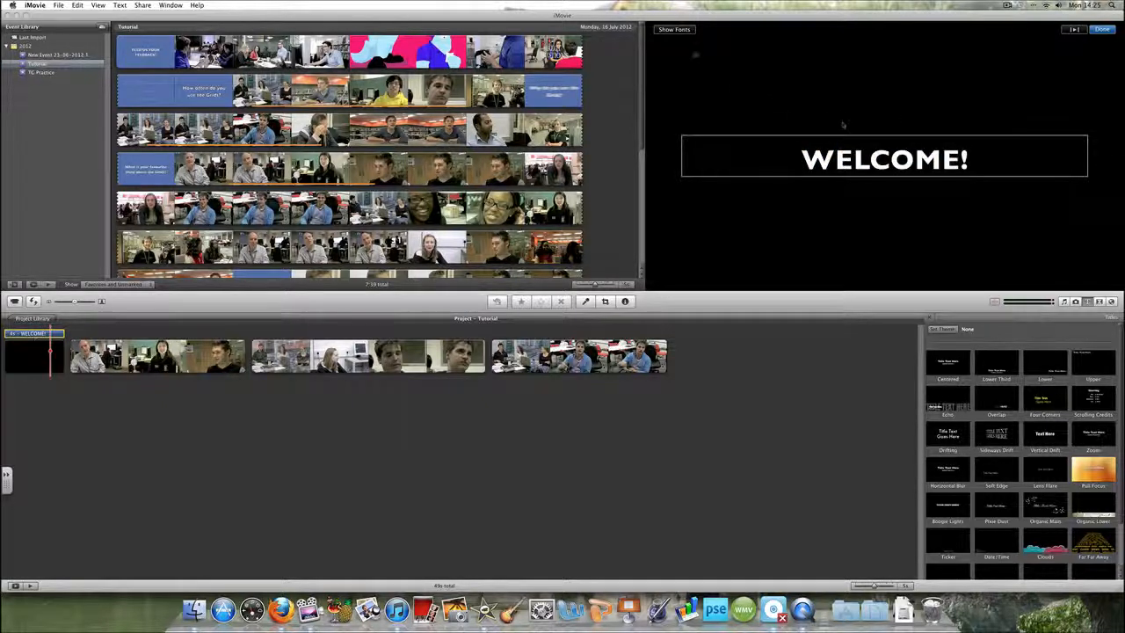
left_click(683, 30)
left_click(1011, 513)
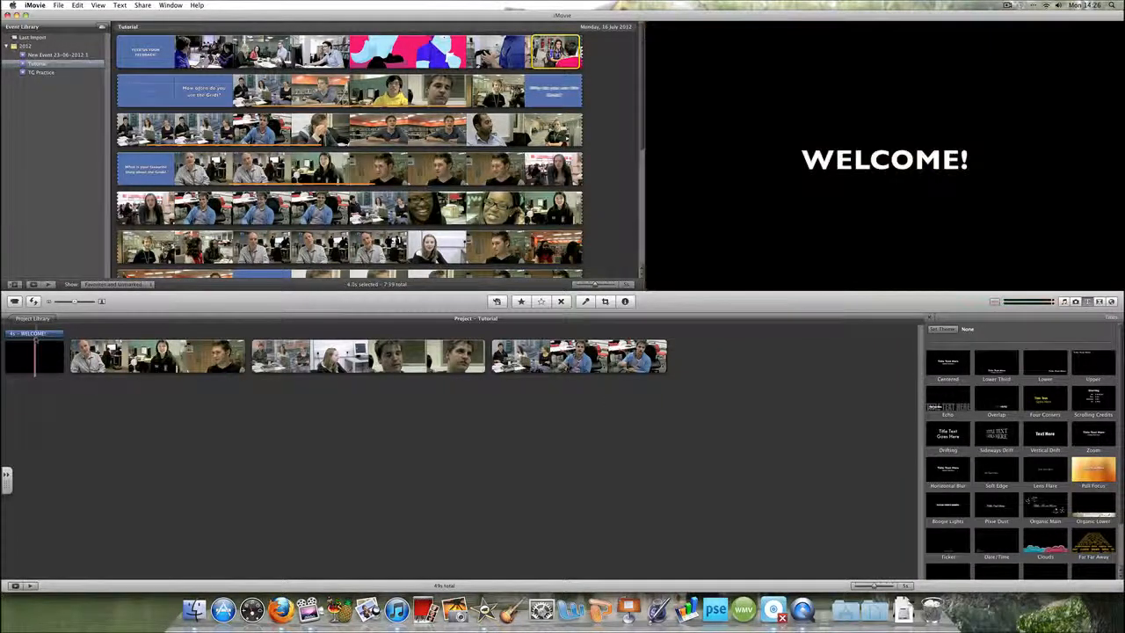
Move the WELCOME! title onto the first video clip and delete the black background clip
double_click(33, 334)
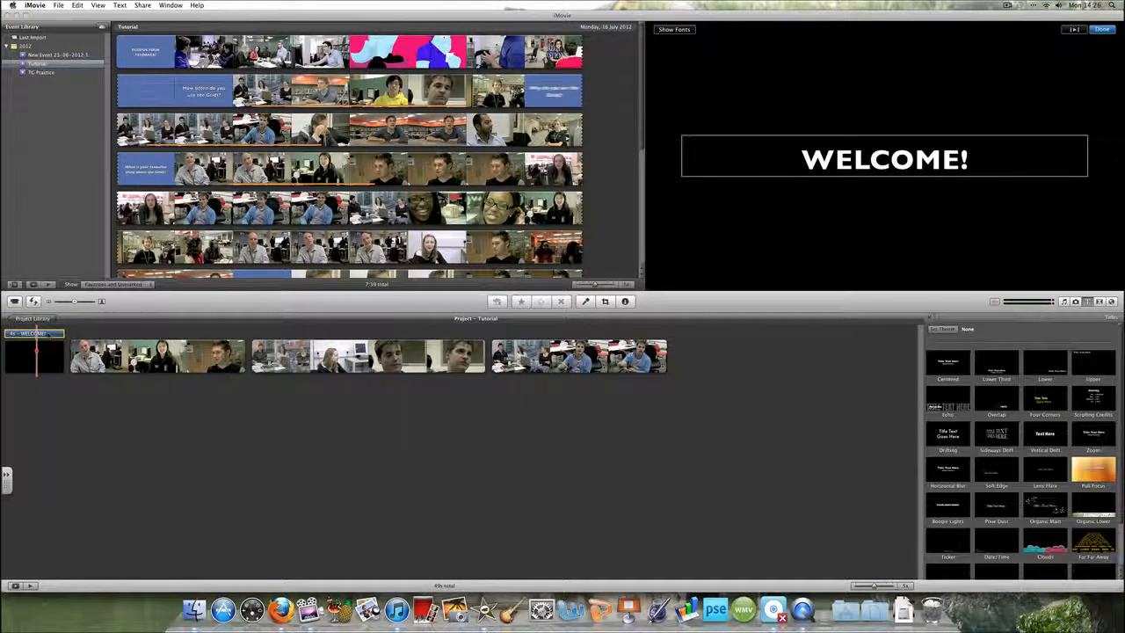
left_click_drag(33, 334, 169, 334)
left_click(12, 360)
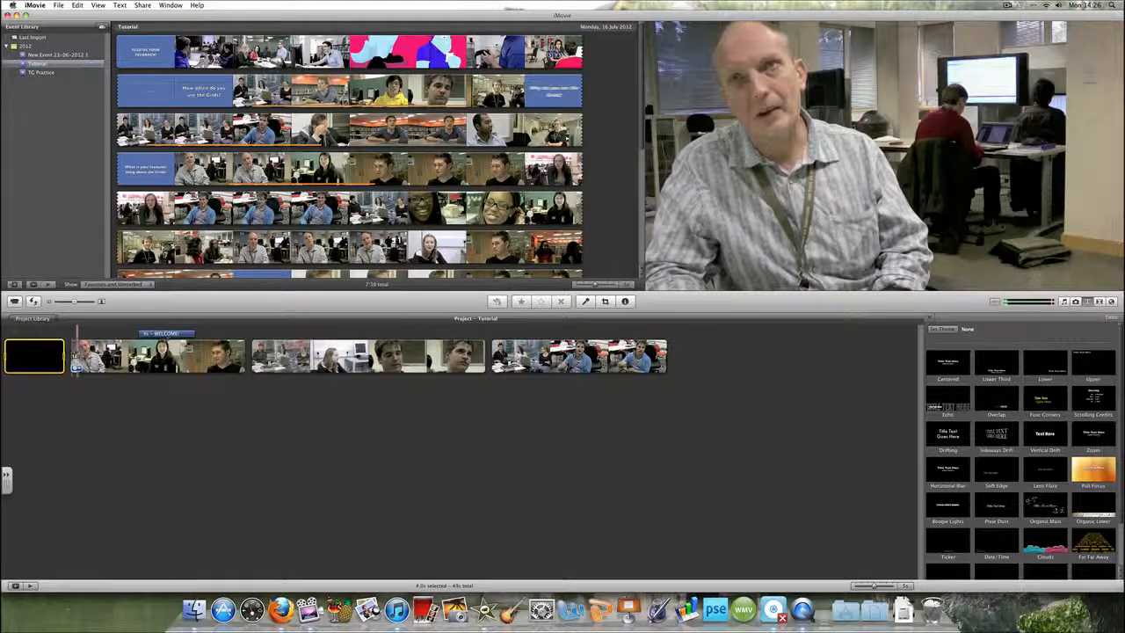
right_click(50, 357)
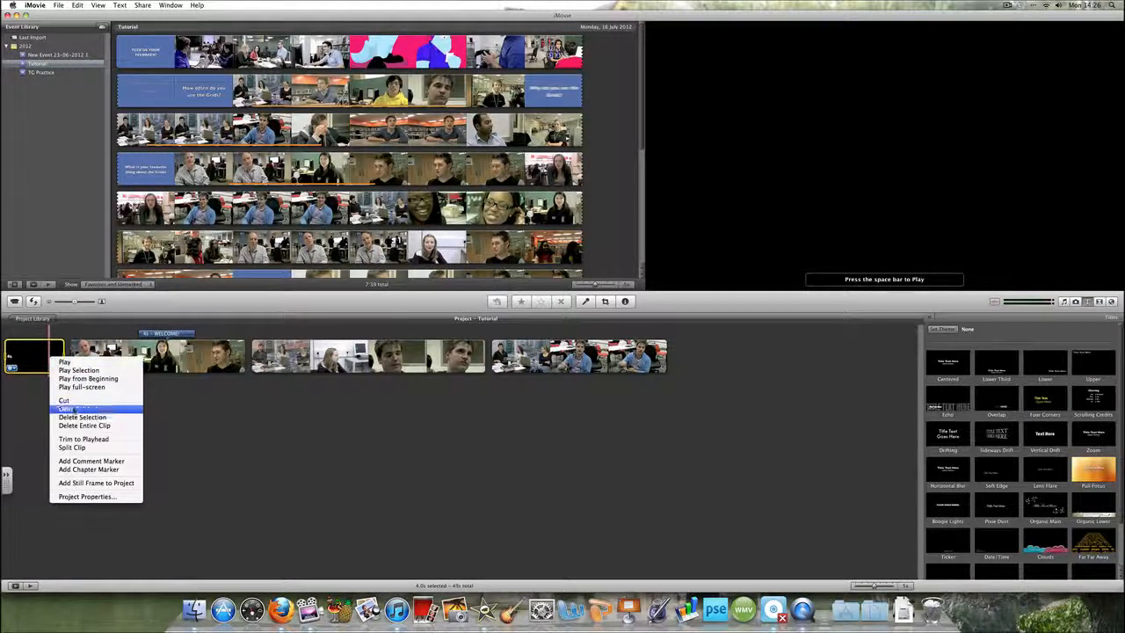
left_click(85, 425)
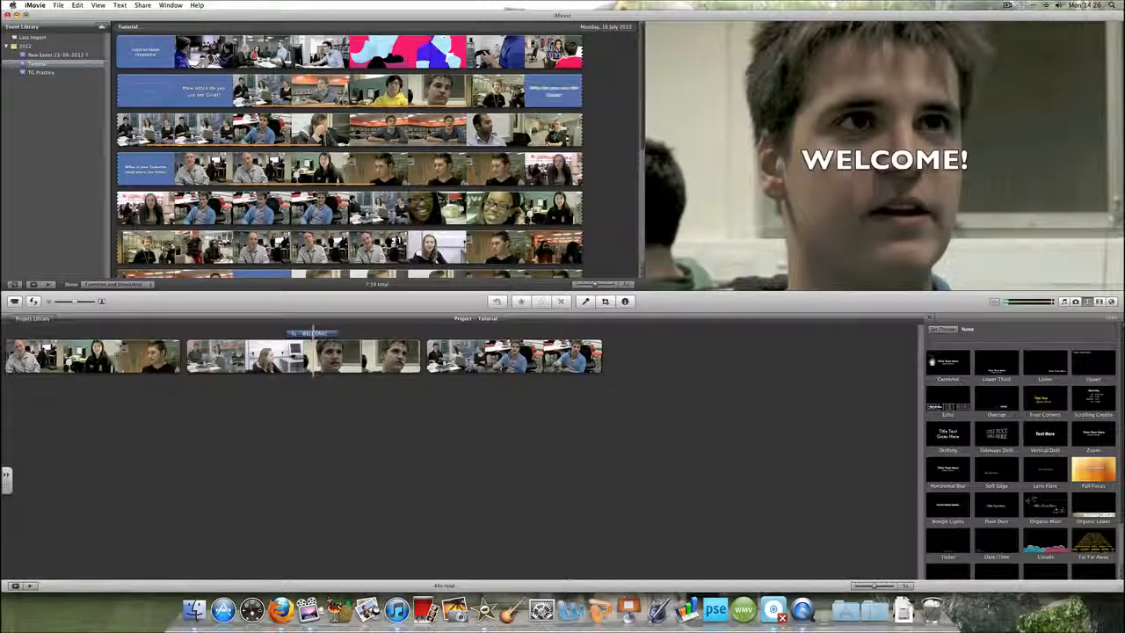
Insert feedback monster.jpg from the USB drive into the project after the second clip
left_click(1074, 301)
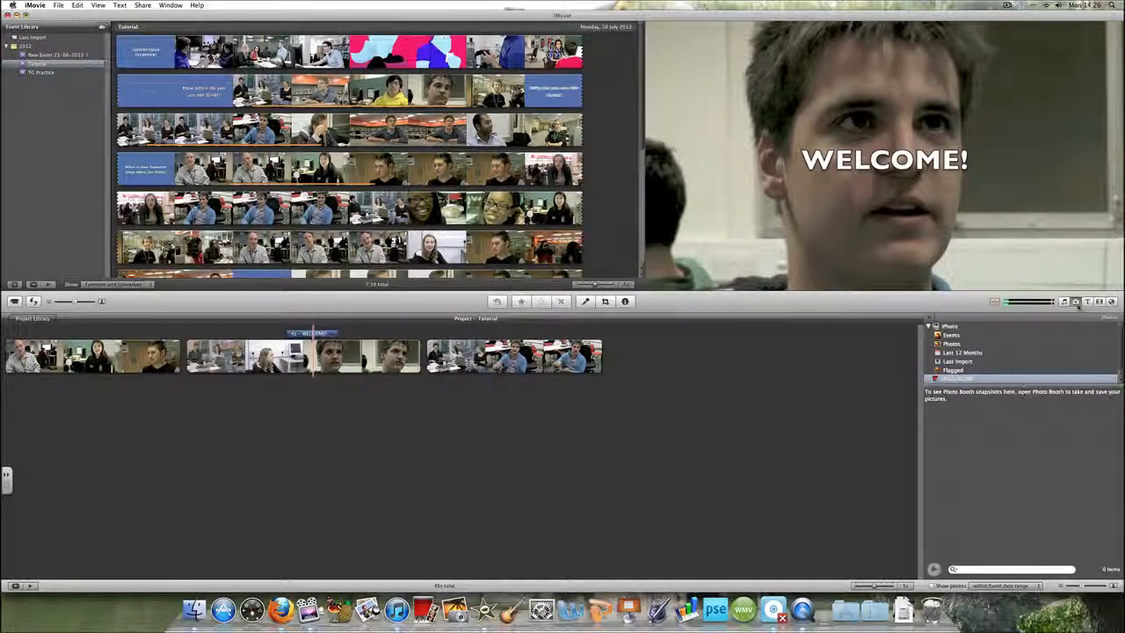
left_click(959, 361)
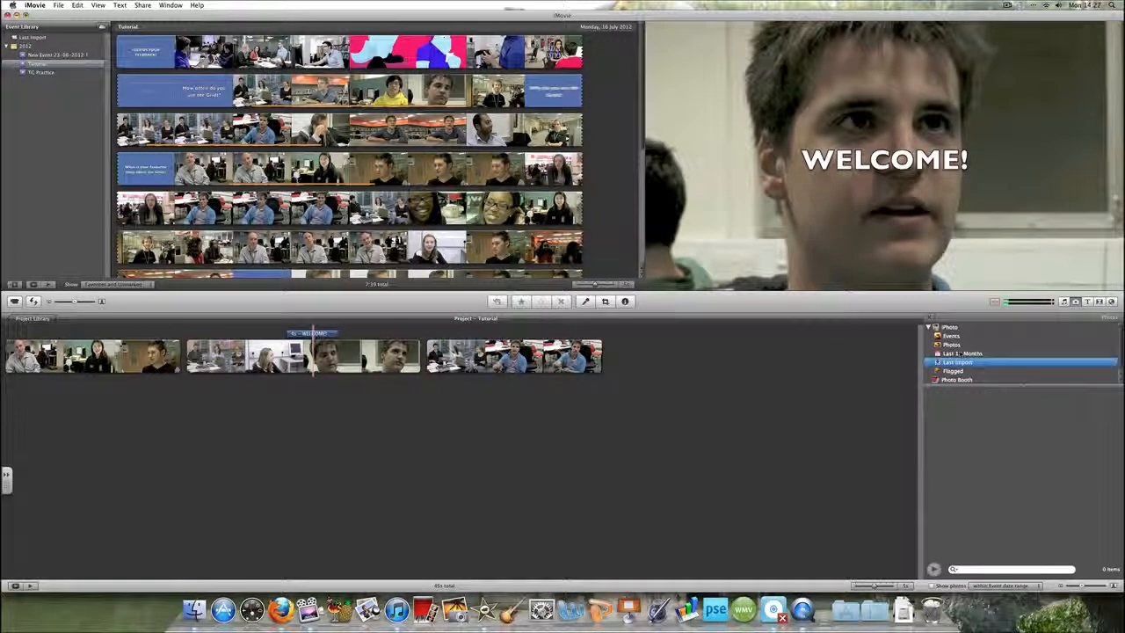
left_click(959, 344)
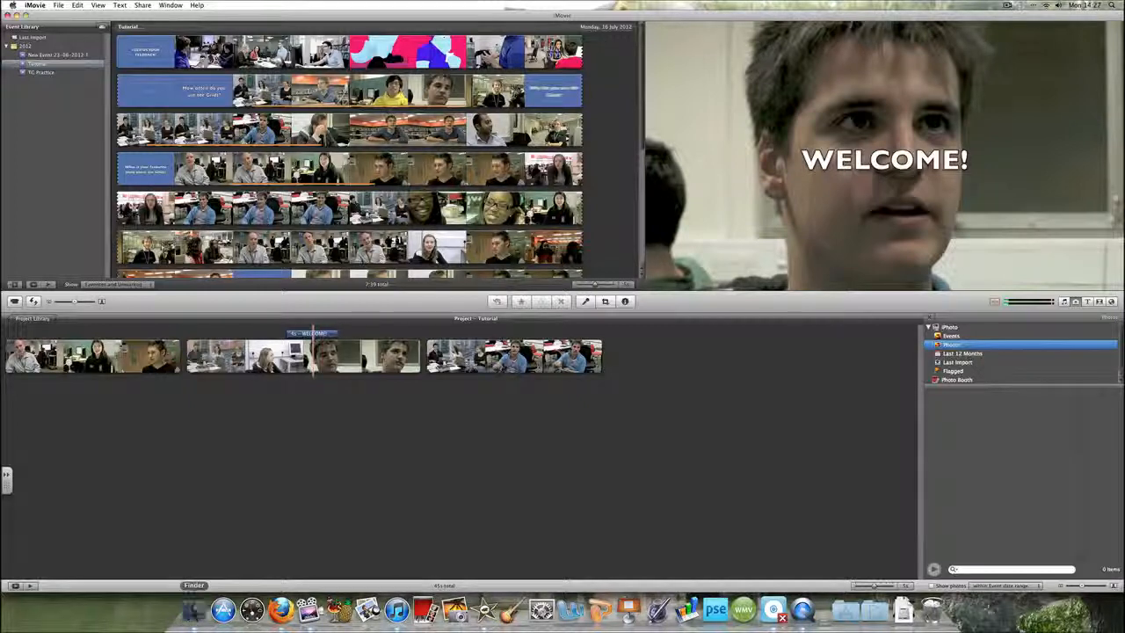
left_click(194, 608)
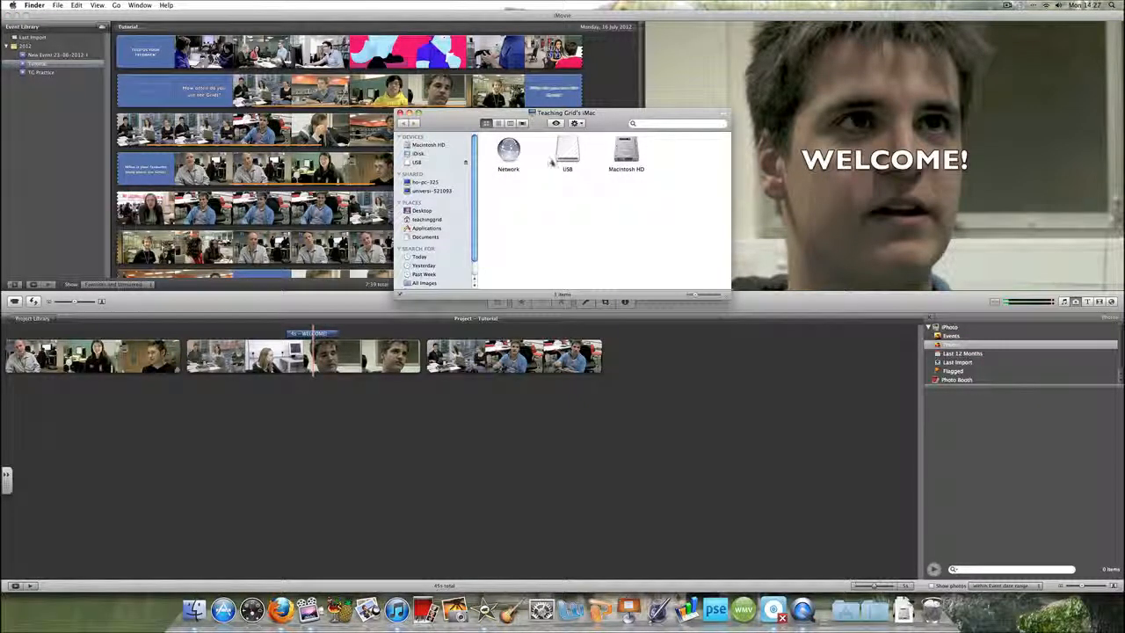
double_click(555, 160)
left_click_drag(513, 156, 283, 353)
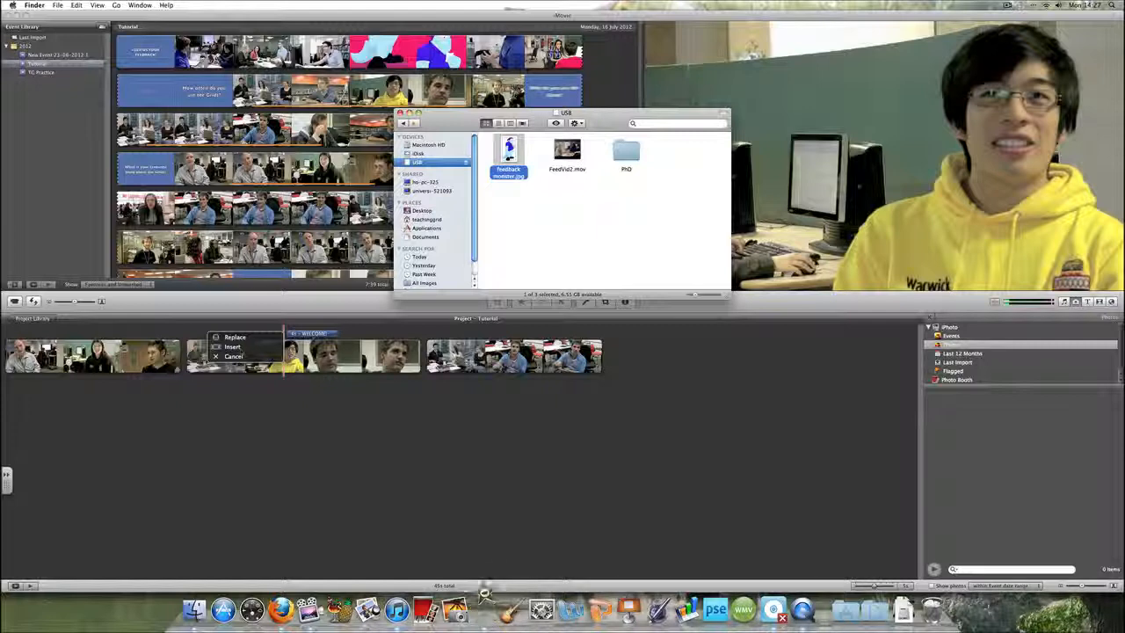
left_click(232, 347)
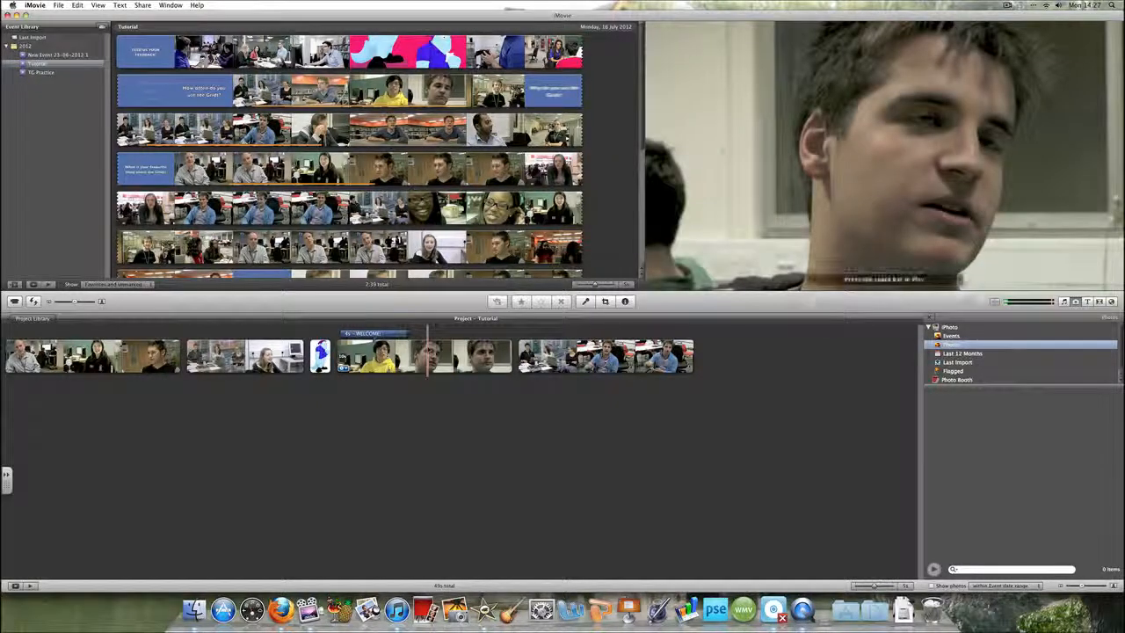
Delete the inserted feedback monster image clip from the project
left_click(323, 352)
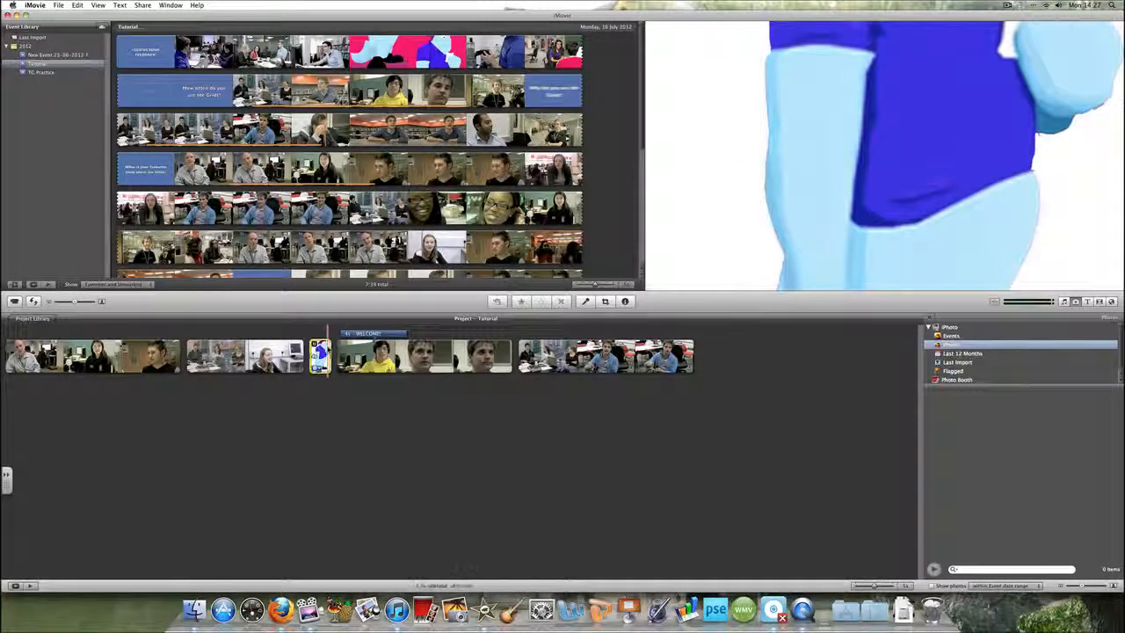
right_click(327, 346)
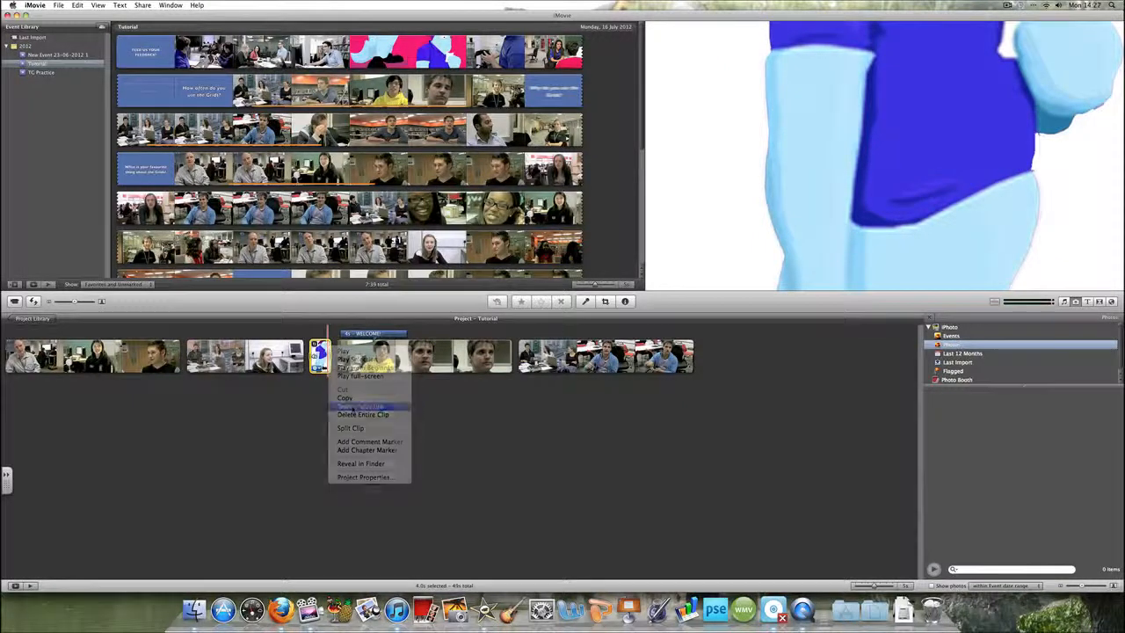
left_click(349, 406)
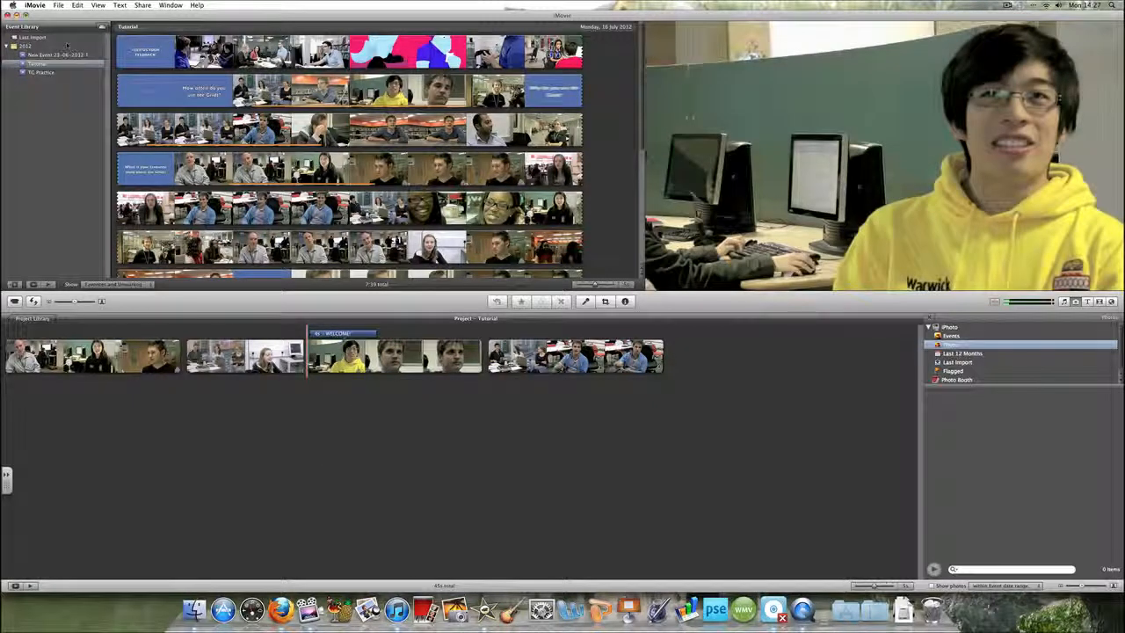
Enable Show Advanced Tools in the iMovie preferences
left_click(35, 5)
left_click(40, 26)
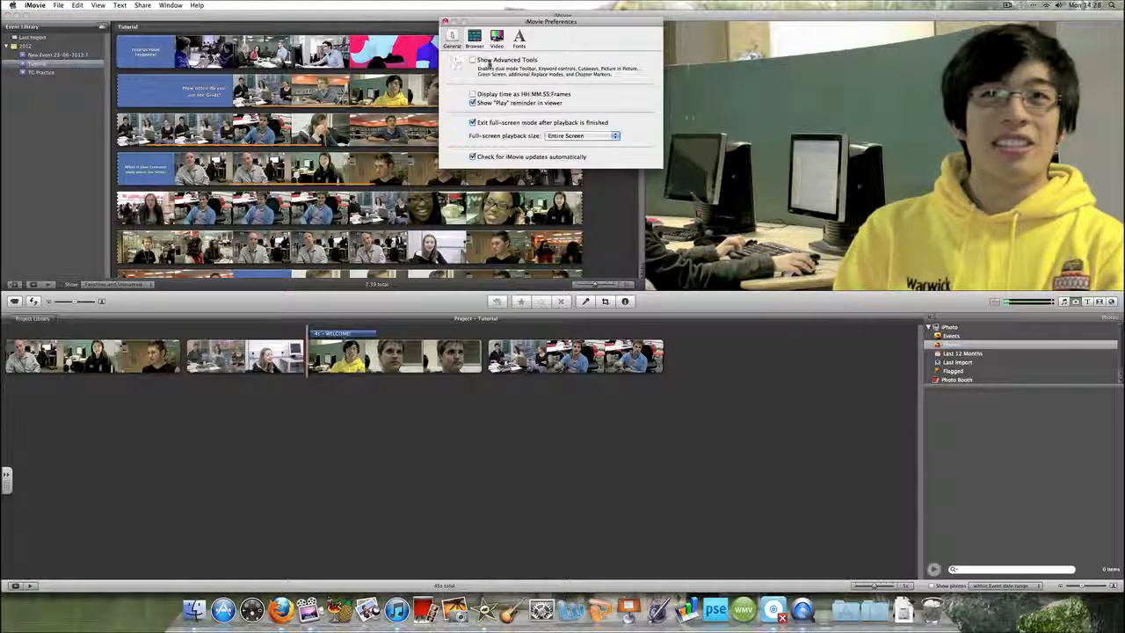
left_click(473, 60)
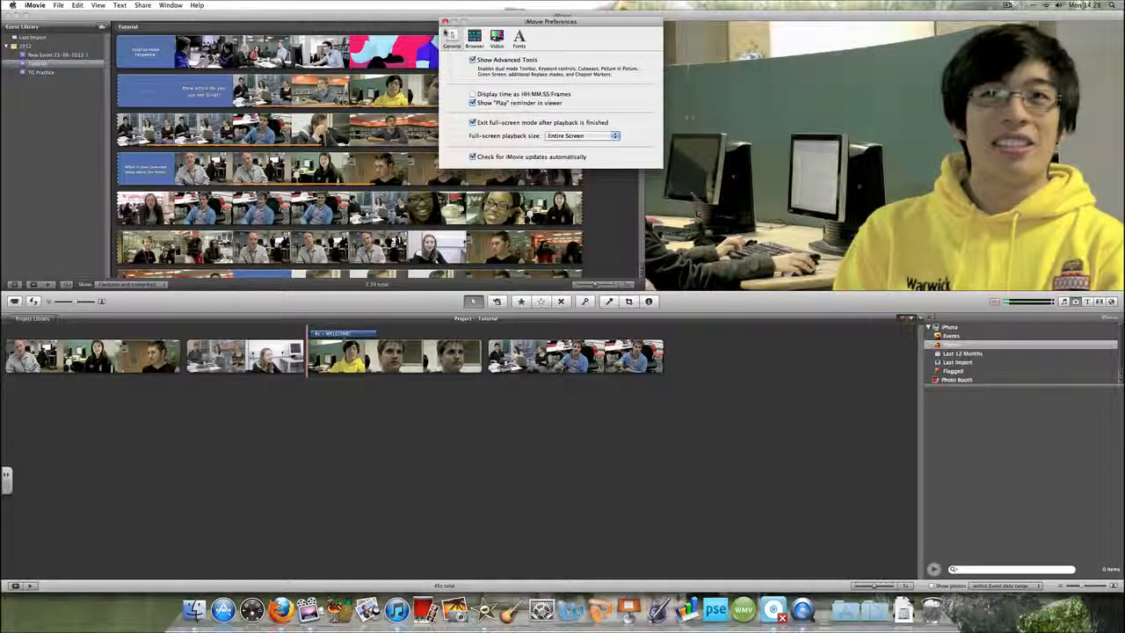
left_click(445, 21)
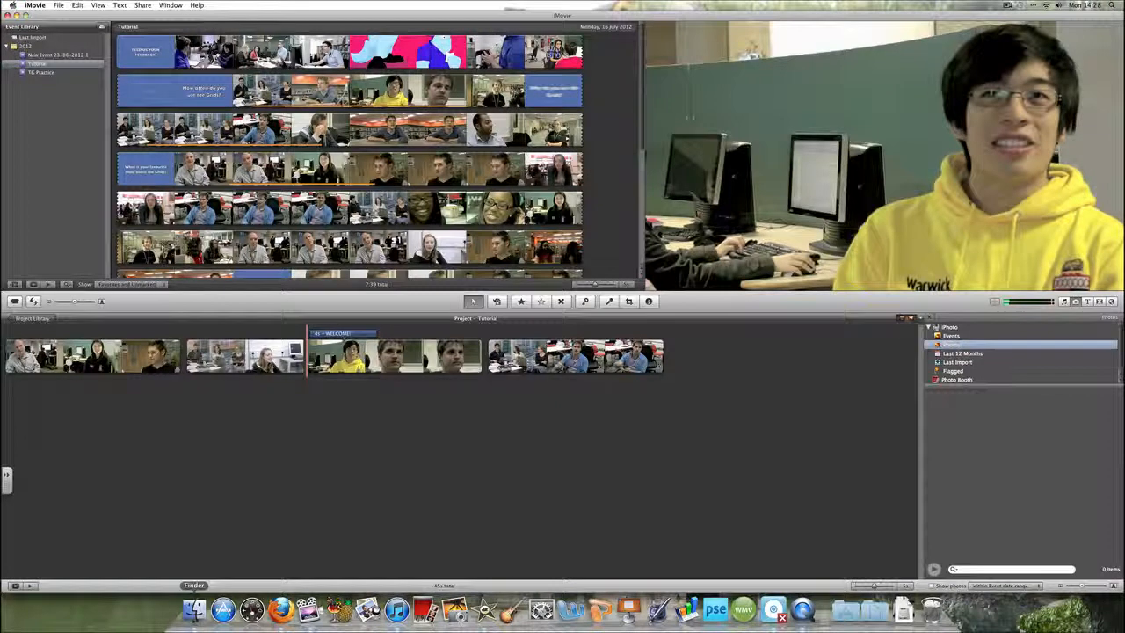
Add feedback monster.jpg over the third project clip as a cutaway, then change it to Picture in Picture
left_click(194, 608)
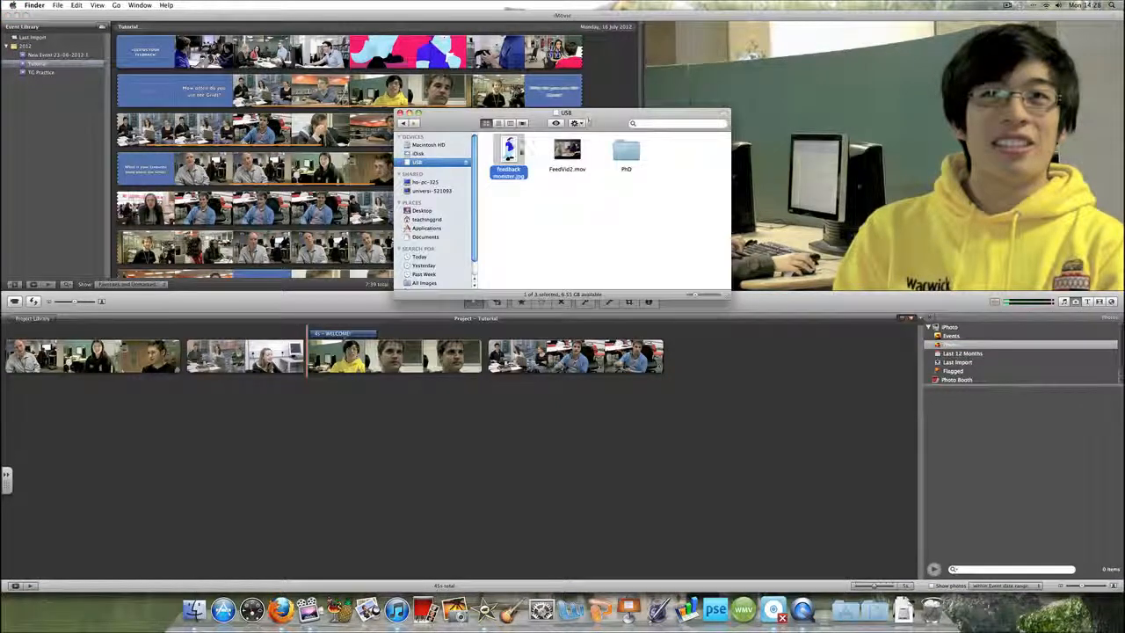
left_click_drag(525, 146, 379, 373)
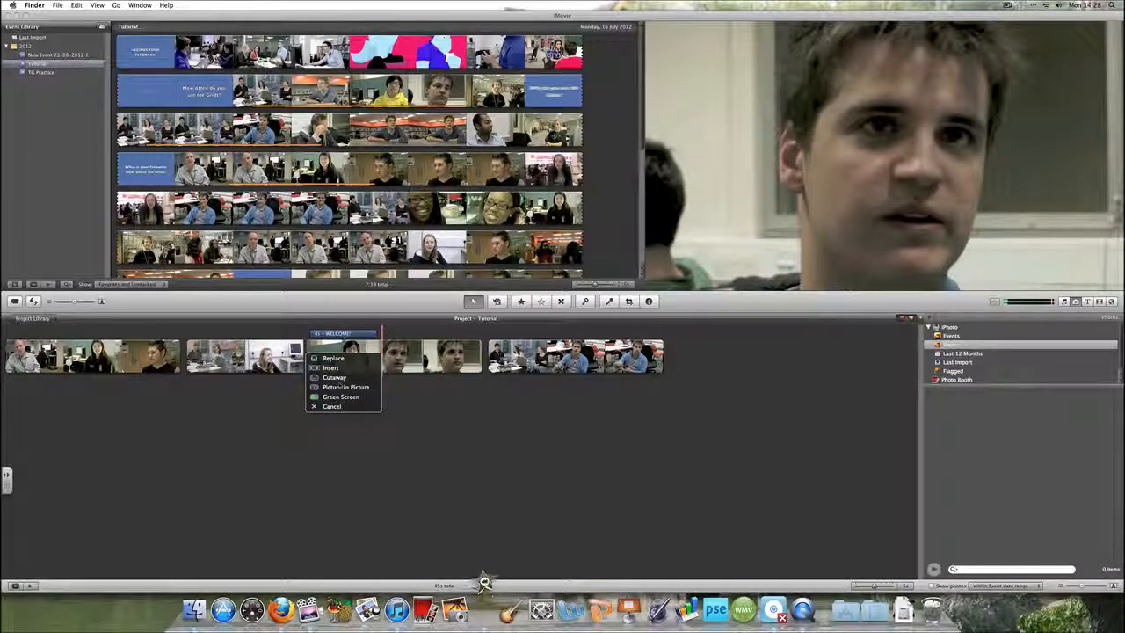
left_click(339, 378)
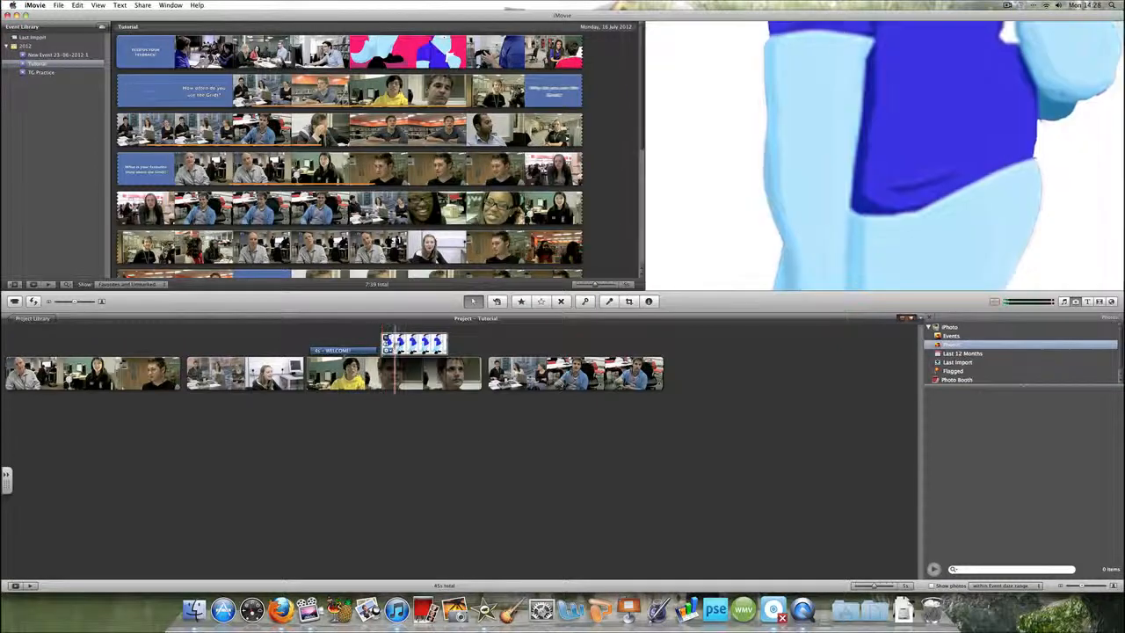
key("space")
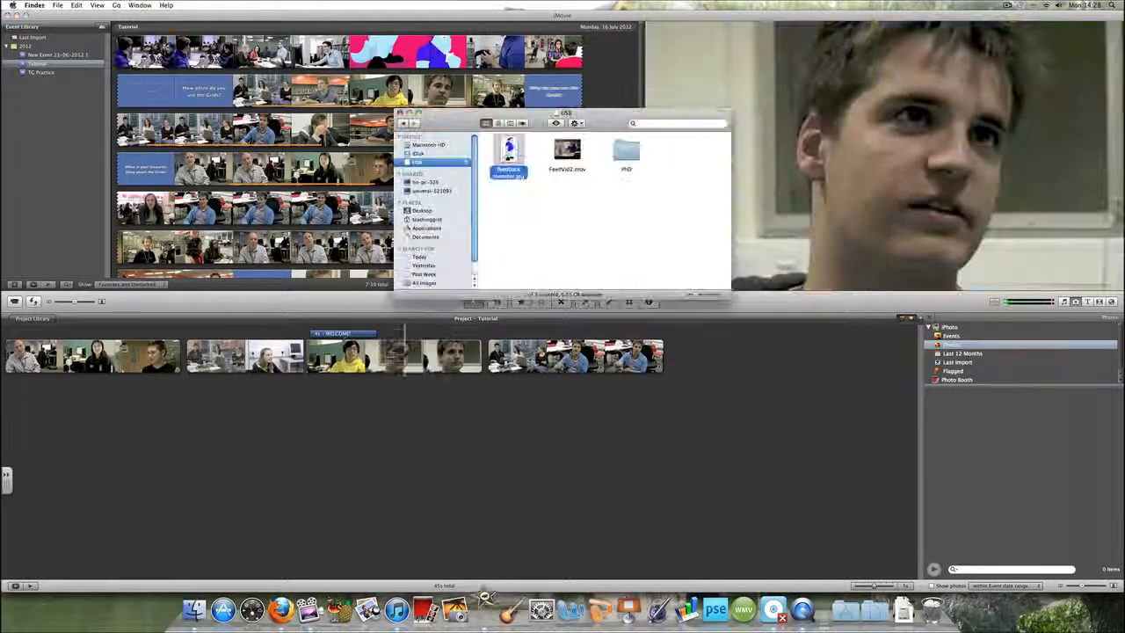
left_click_drag(413, 339, 404, 332)
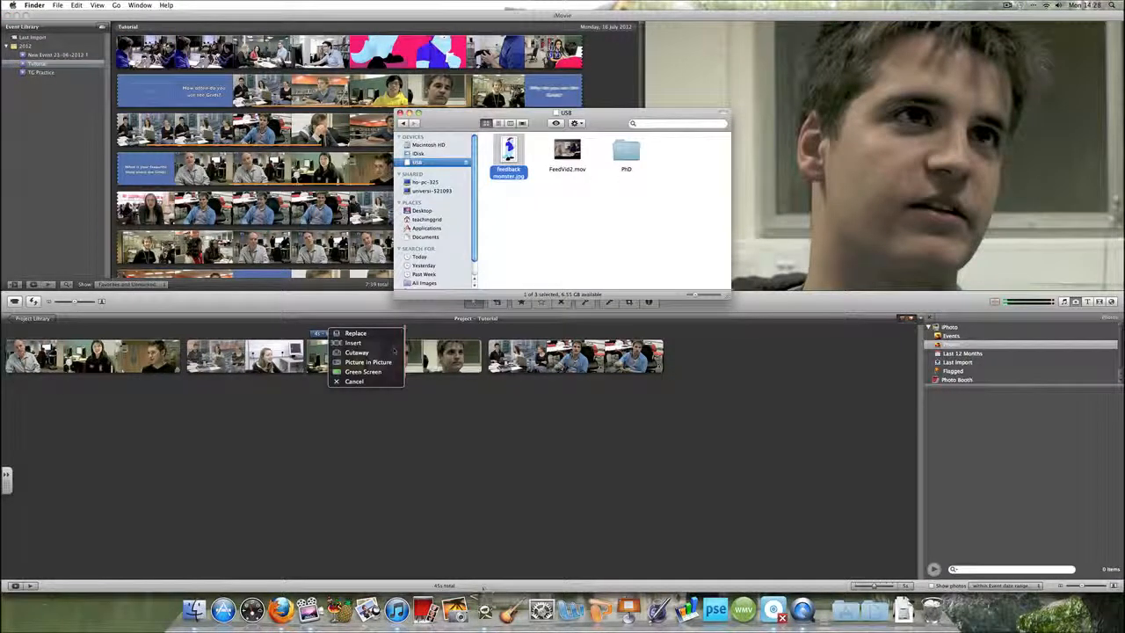
left_click(367, 361)
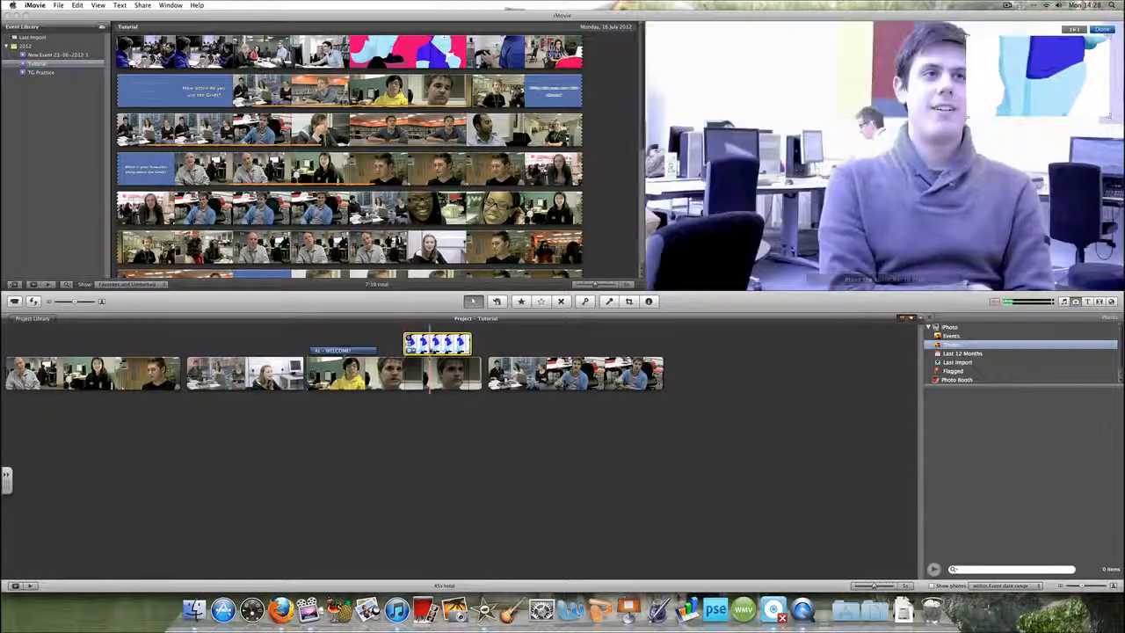
Give the picture-in-picture image a Ken Burns move starting on the character's head and ending on its feet
right_click(438, 346)
left_click(409, 341)
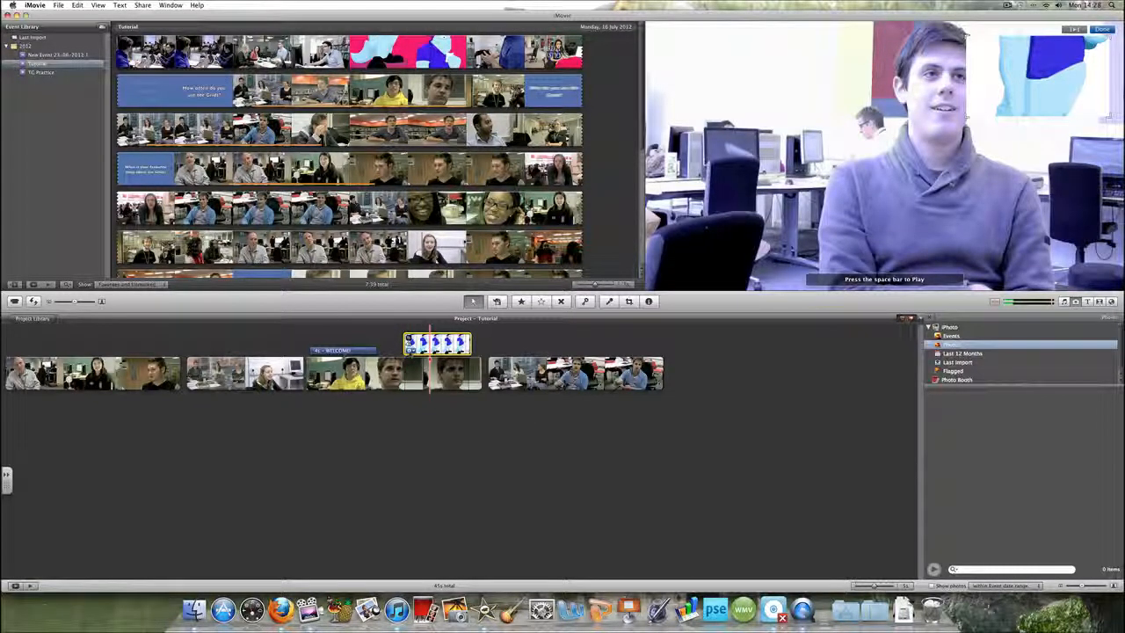
left_click(409, 350)
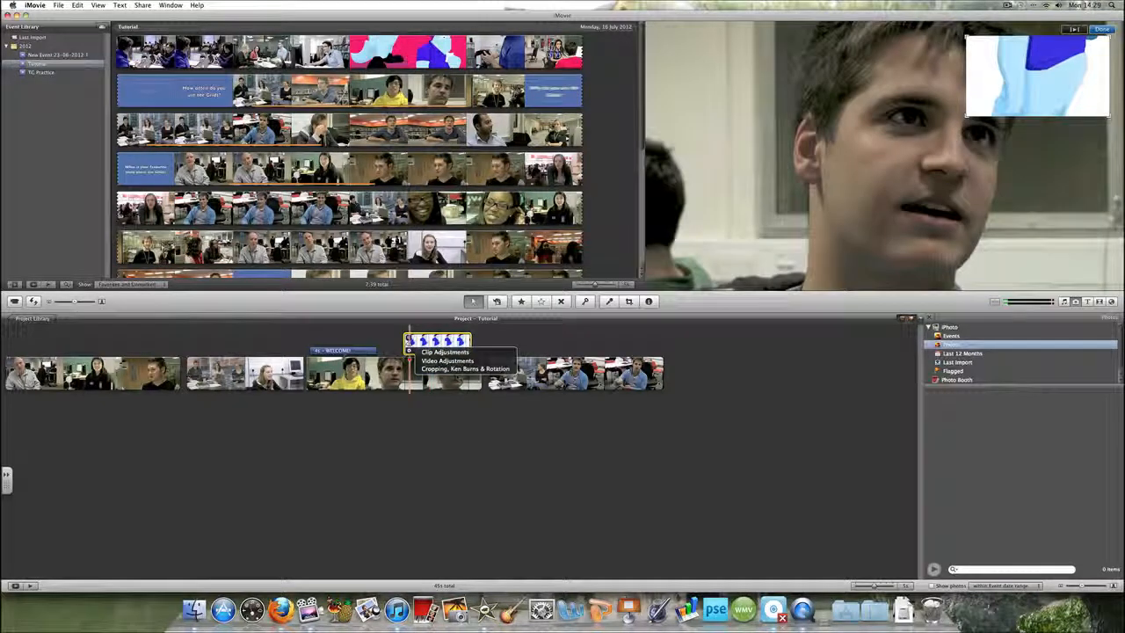
left_click(464, 368)
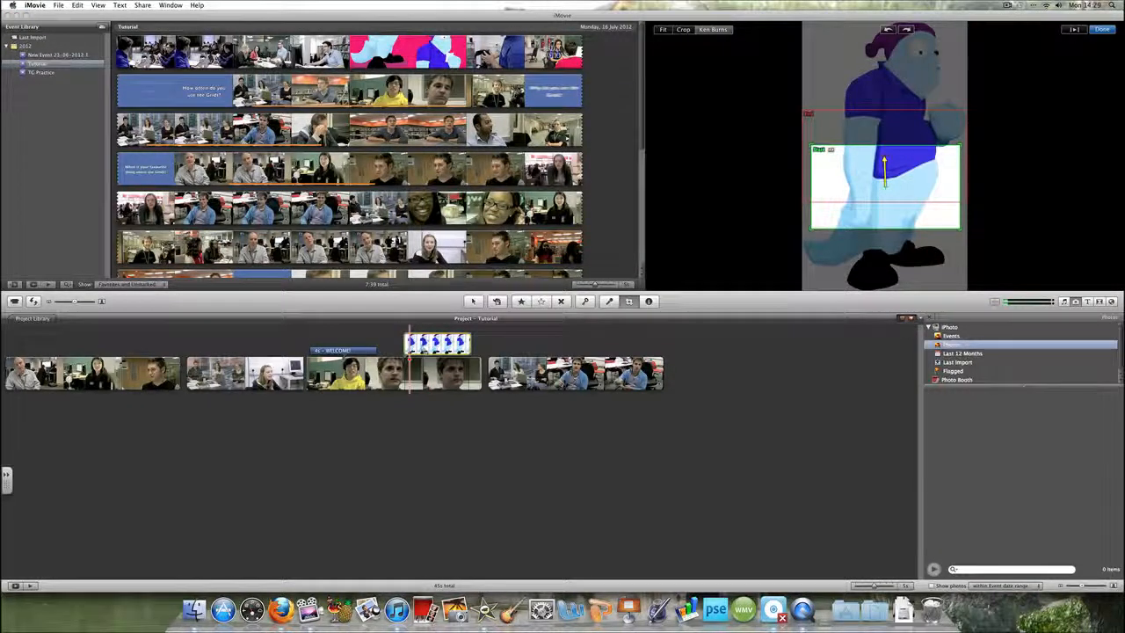
left_click_drag(869, 172, 855, 233)
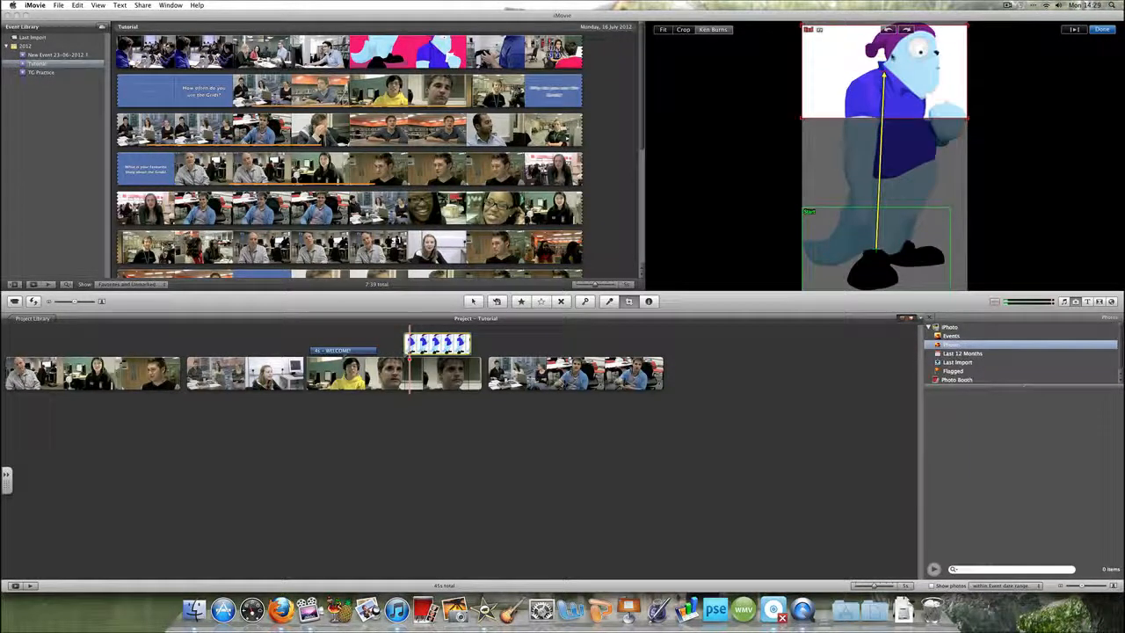
left_click_drag(798, 120, 876, 74)
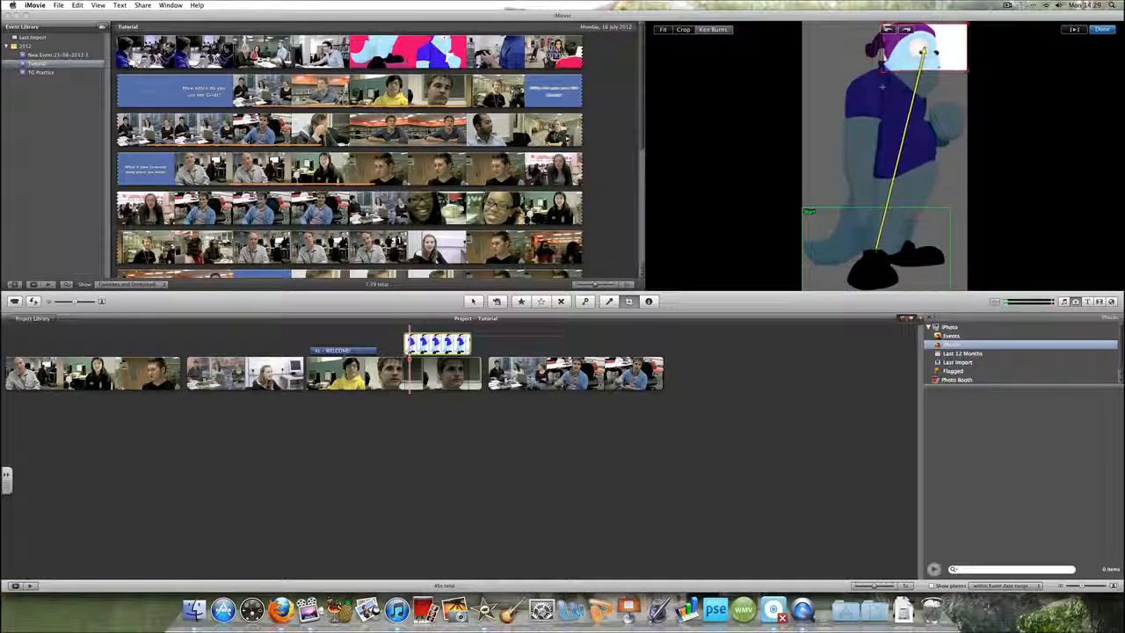
left_click_drag(801, 208, 847, 233)
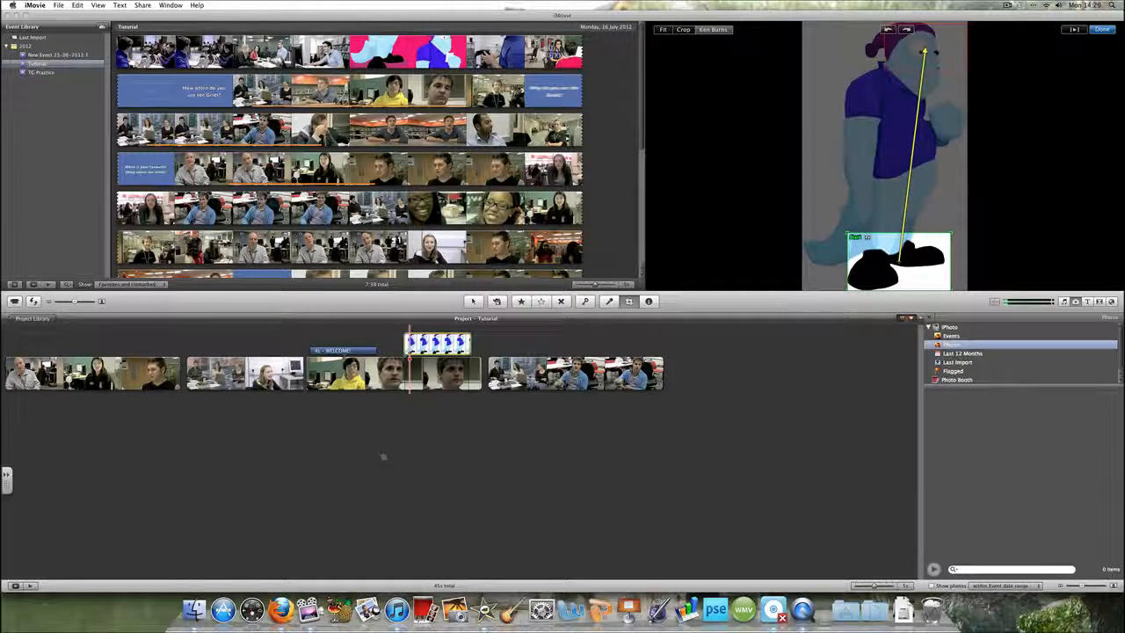
left_click(1101, 30)
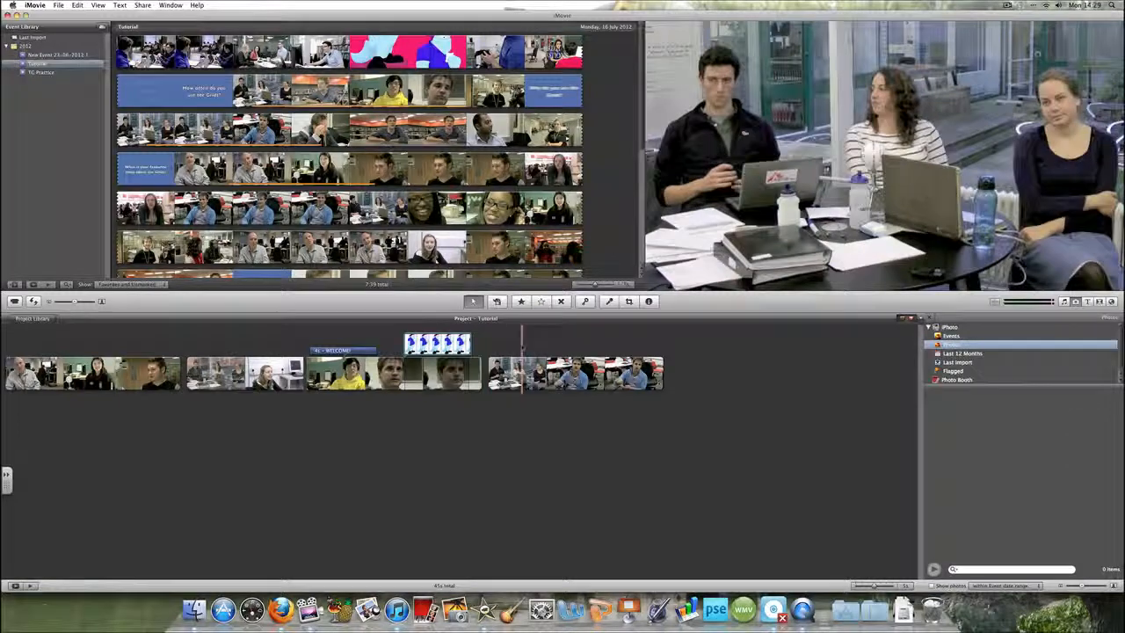
left_click(454, 342)
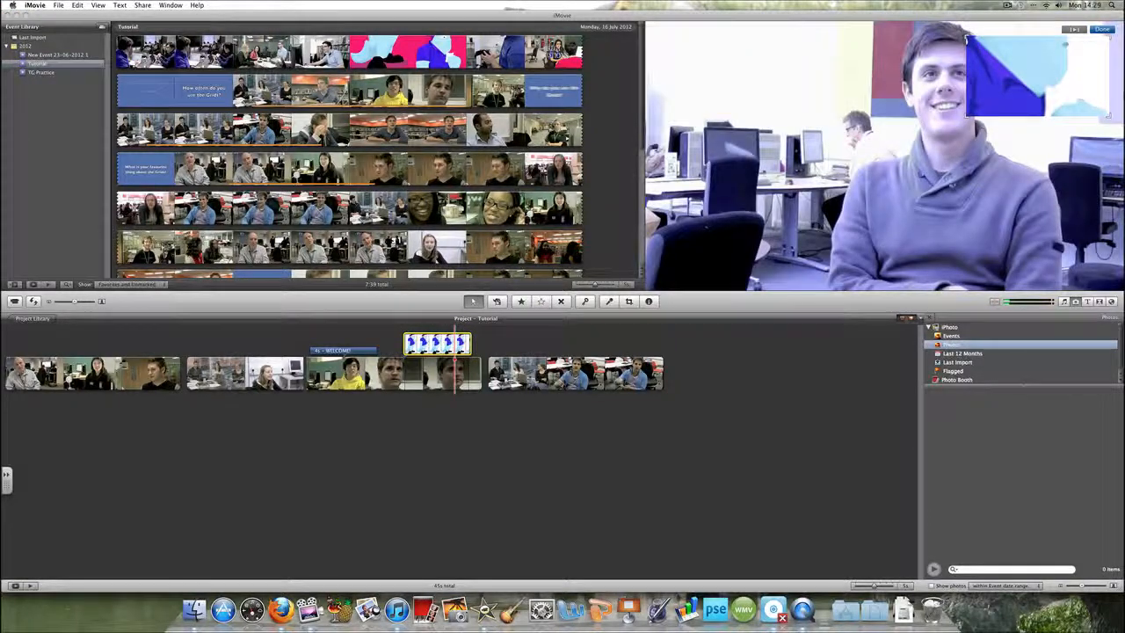
Add a selected range of the woman-with-glasses event clip as a cutaway over the second project clip
left_click(475, 208)
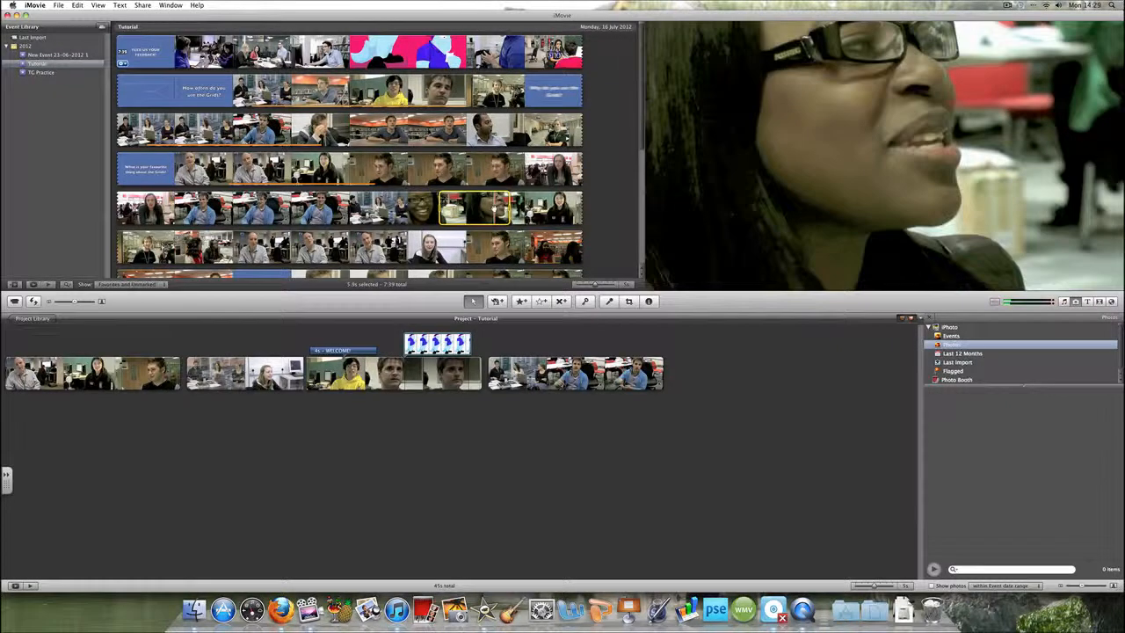
left_click_drag(479, 210, 251, 345)
left_click(211, 359)
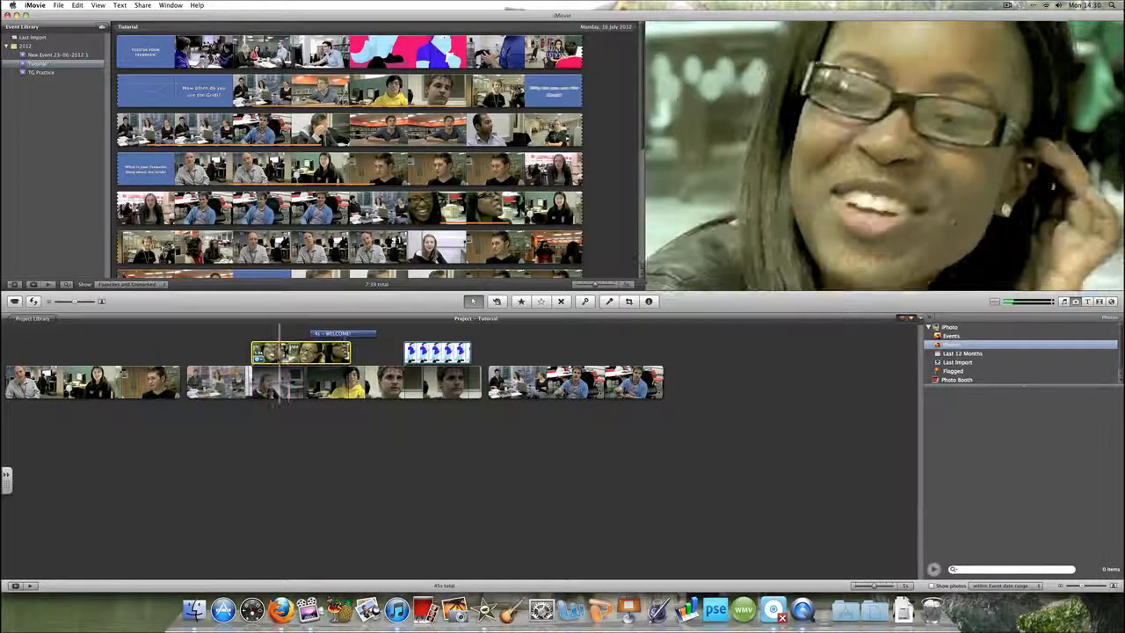
Detach the audio from the cutaway clip, edit the detached audio, and play the result
right_click(285, 355)
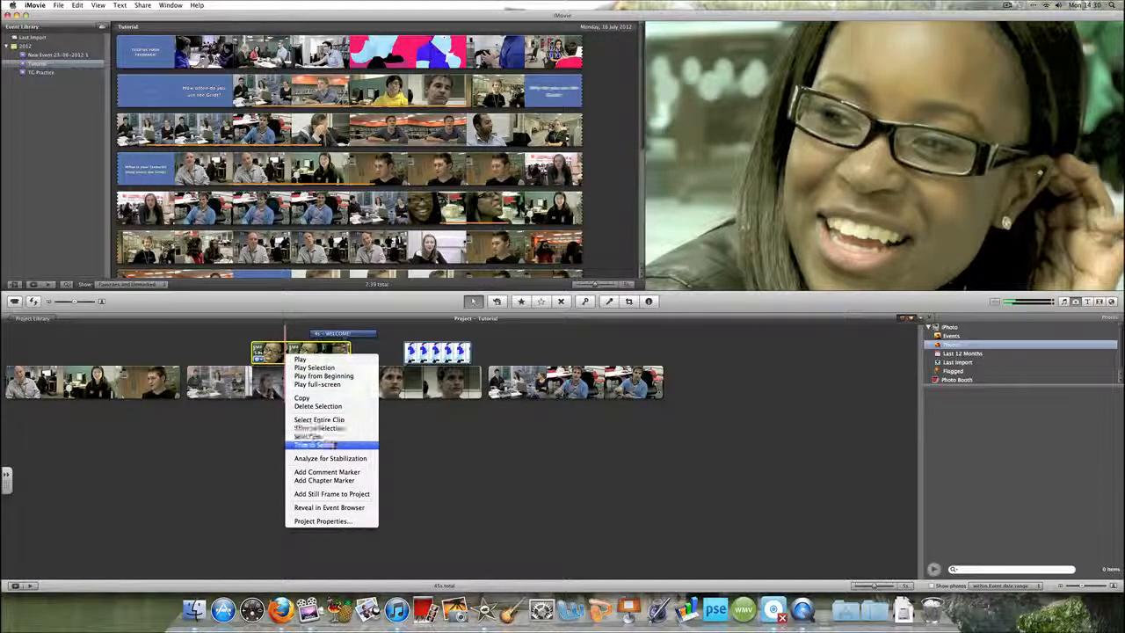
left_click(334, 444)
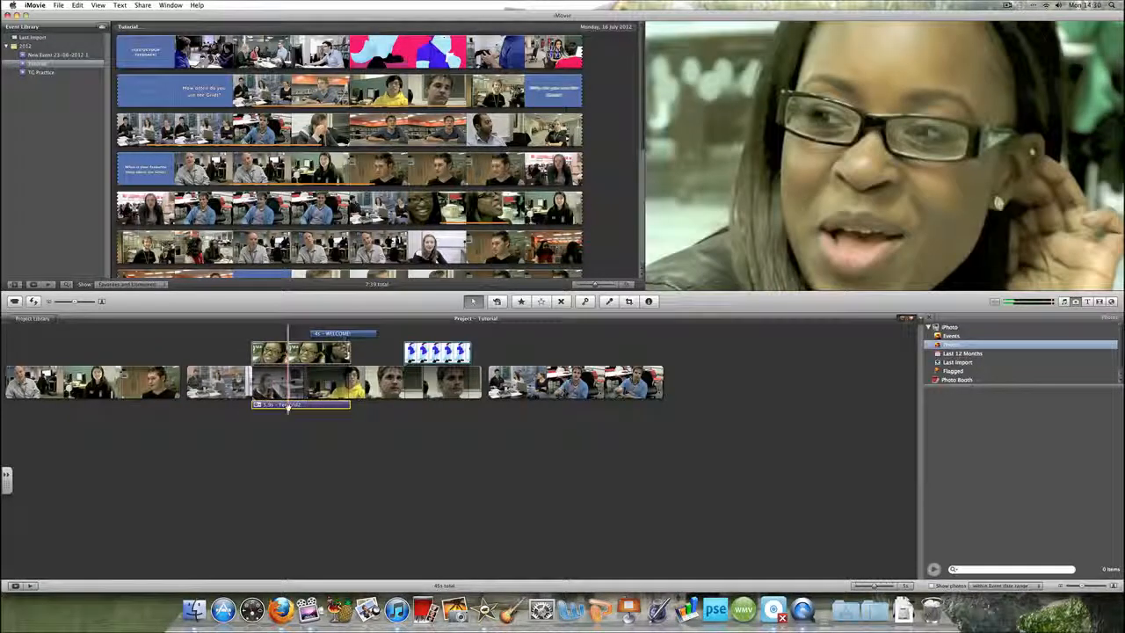
right_click(288, 405)
left_click(312, 458)
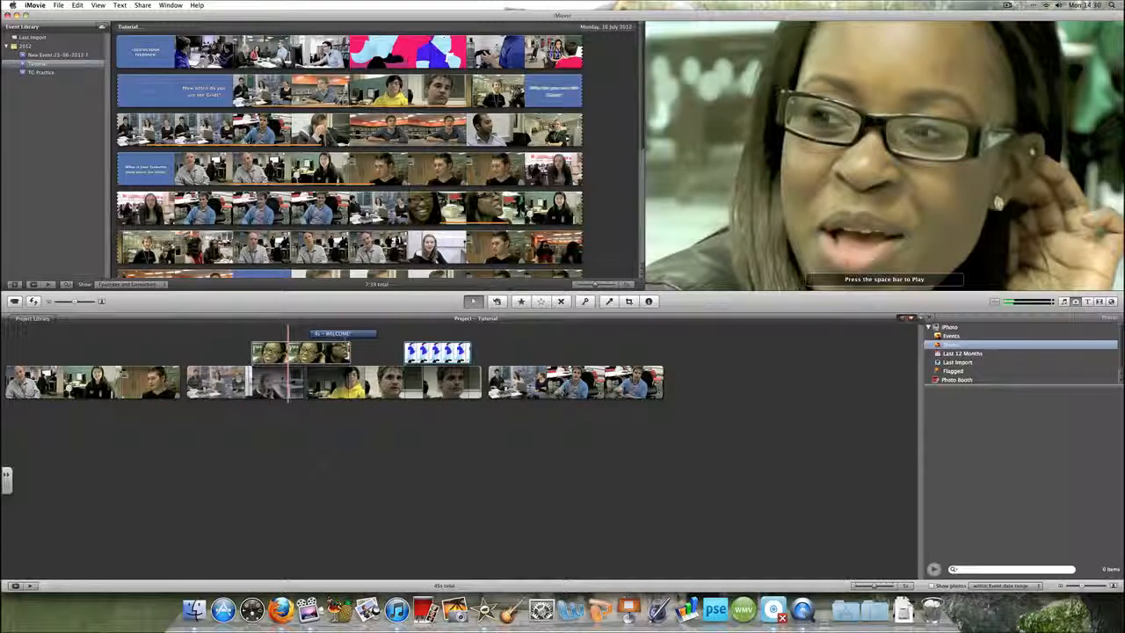
key("space")
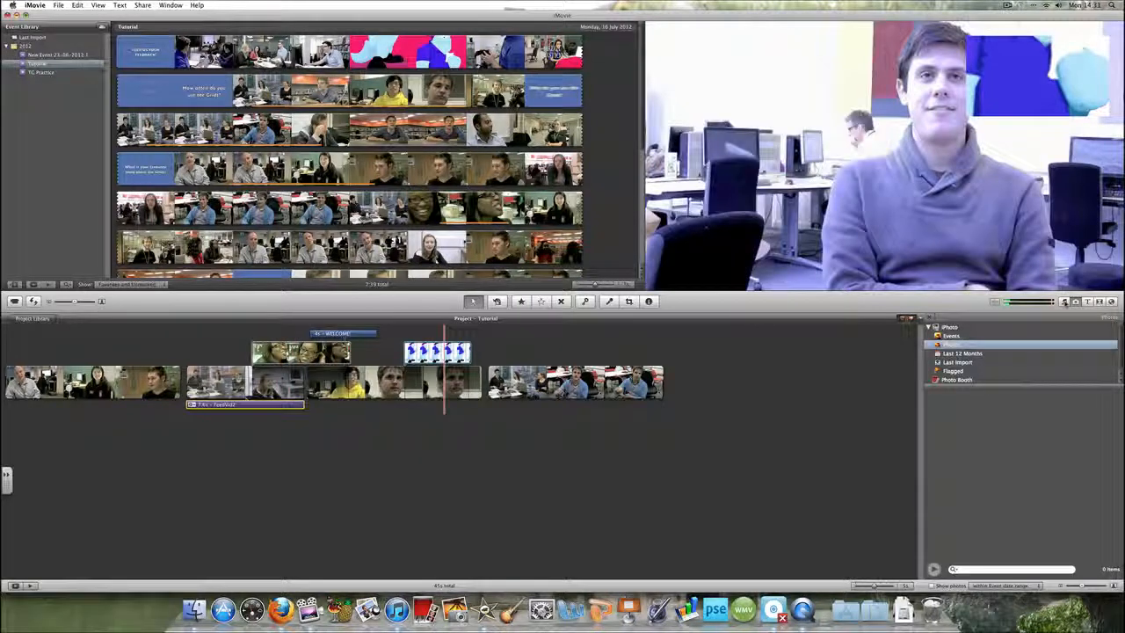
Add the first Ludwig van Beethoven Sinfonia track from iTunes as background music across the whole project
left_click(1063, 301)
key("Delete")
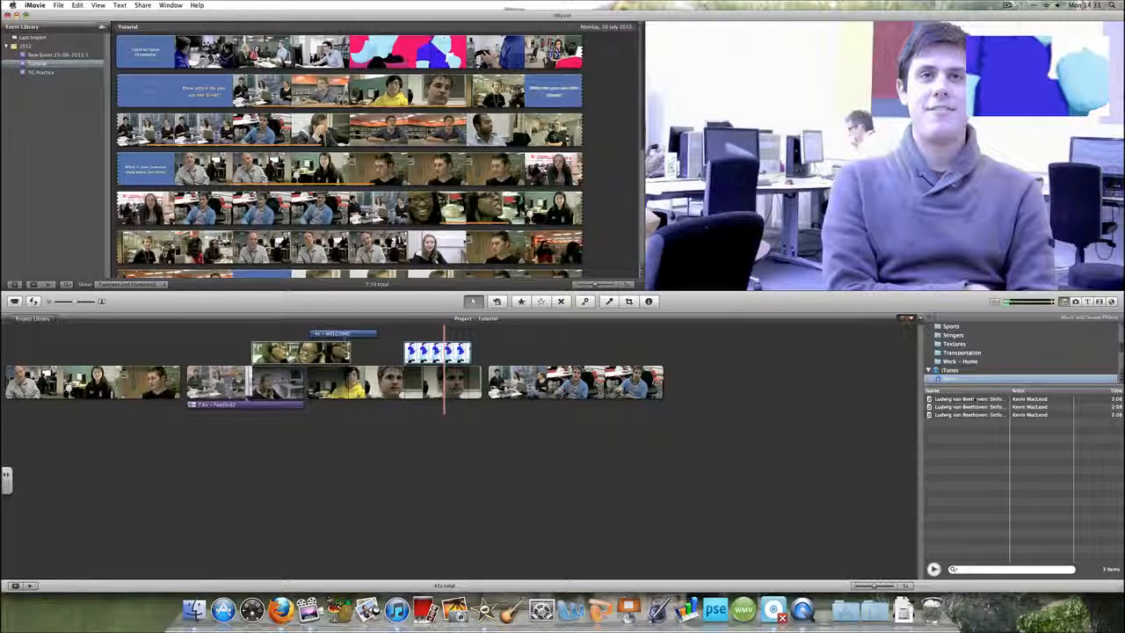
left_click(972, 402)
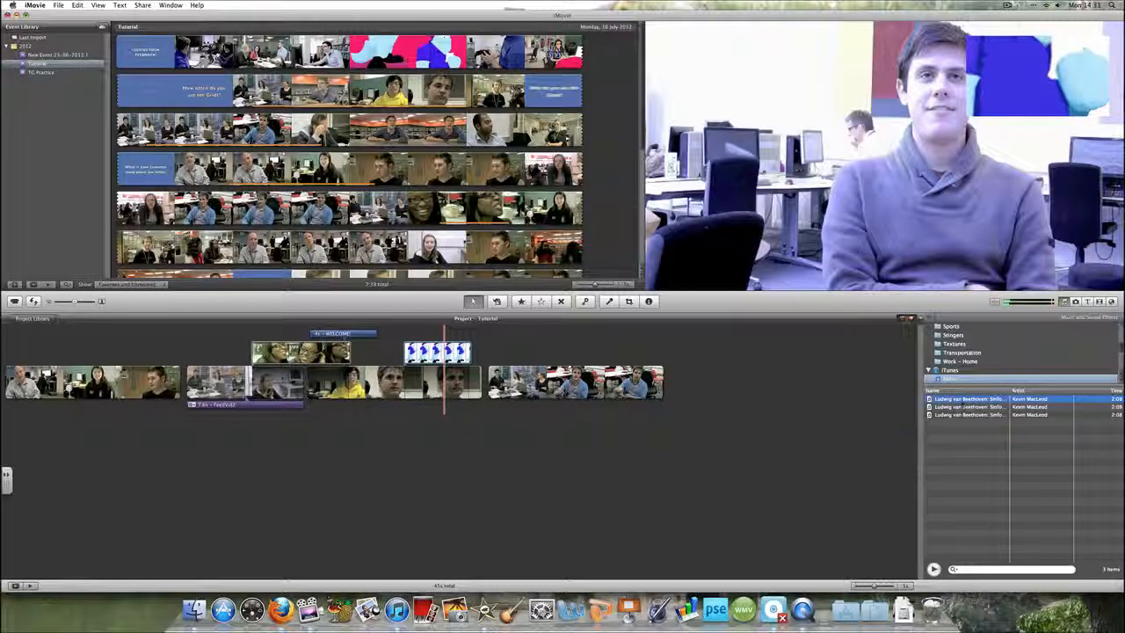
left_click_drag(966, 403, 745, 399)
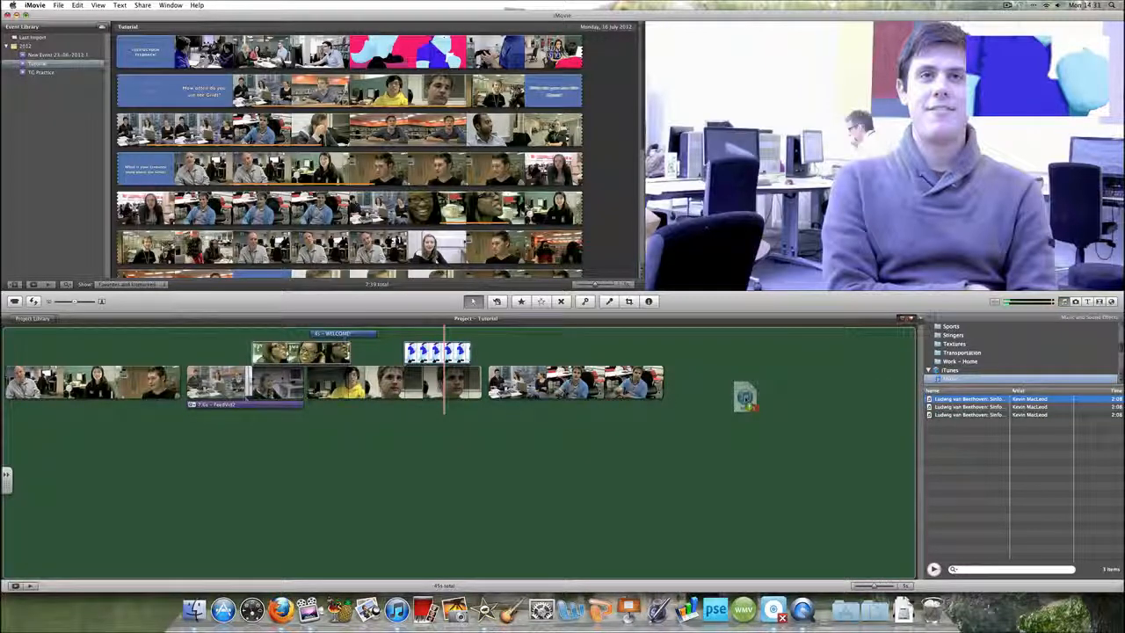
left_click_drag(745, 398, 738, 396)
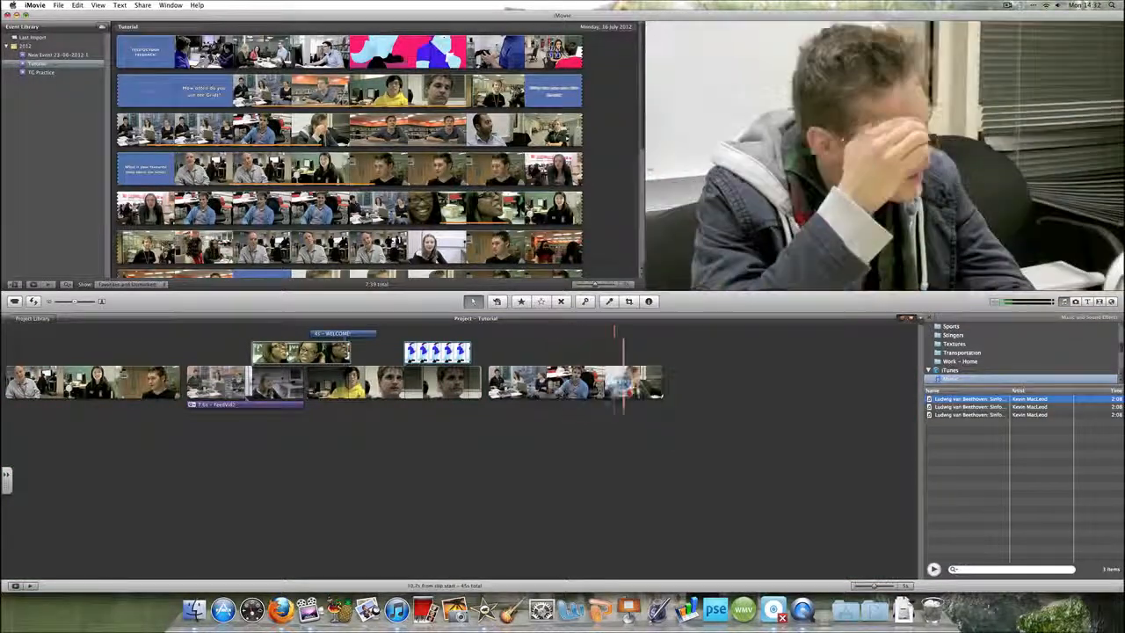
left_click_drag(623, 392, 752, 394)
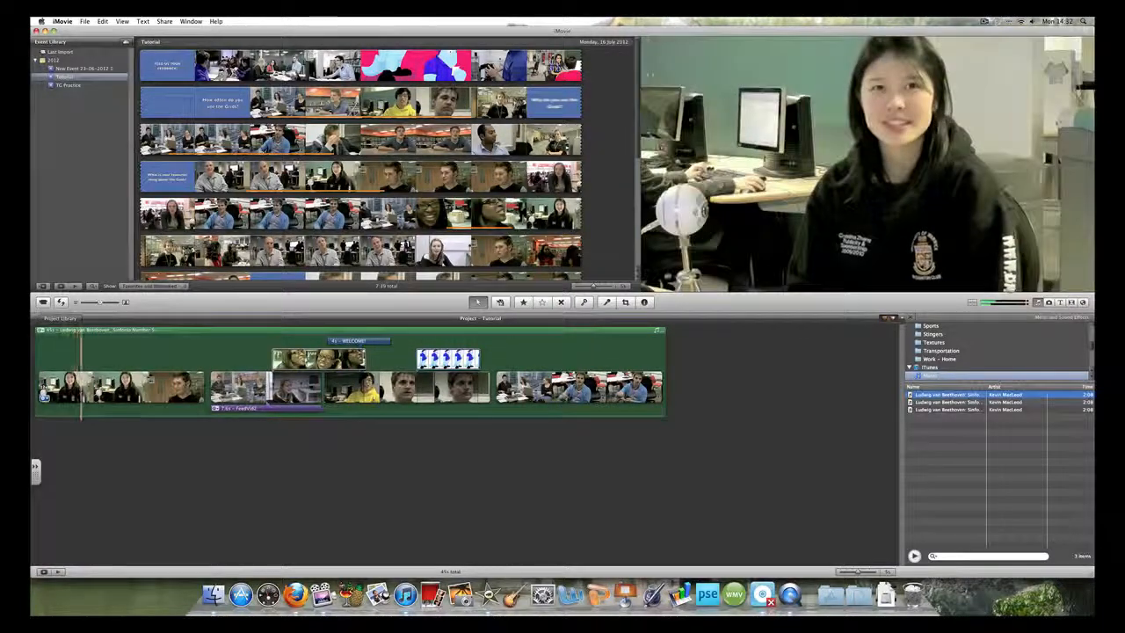
Open and close the audio adjustments for the first project clip
right_click(50, 377)
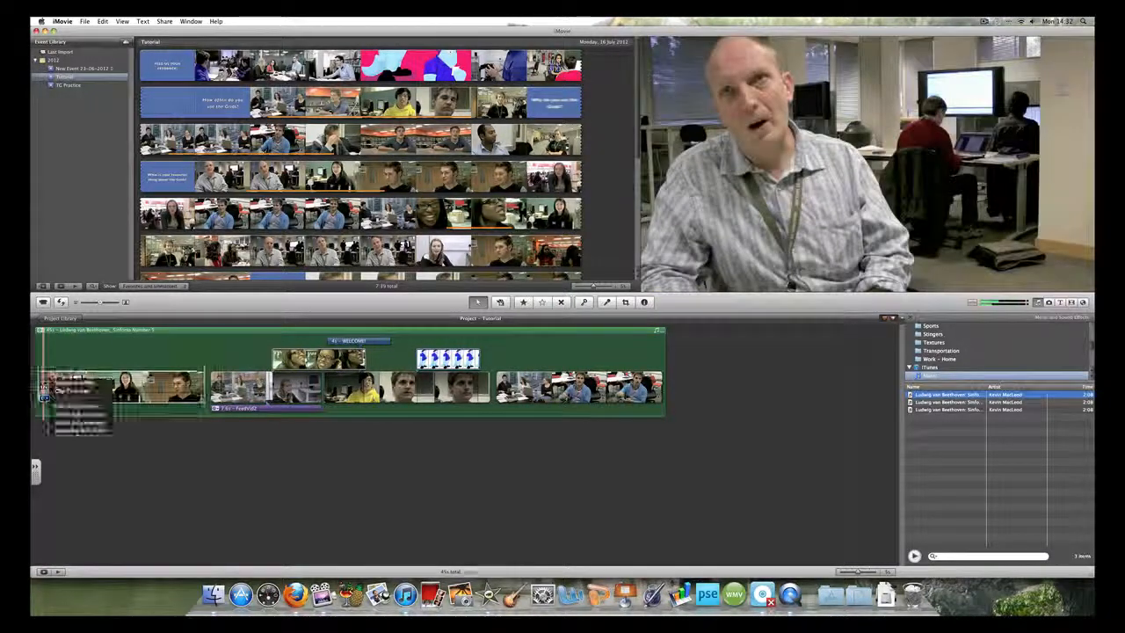
left_click(74, 422)
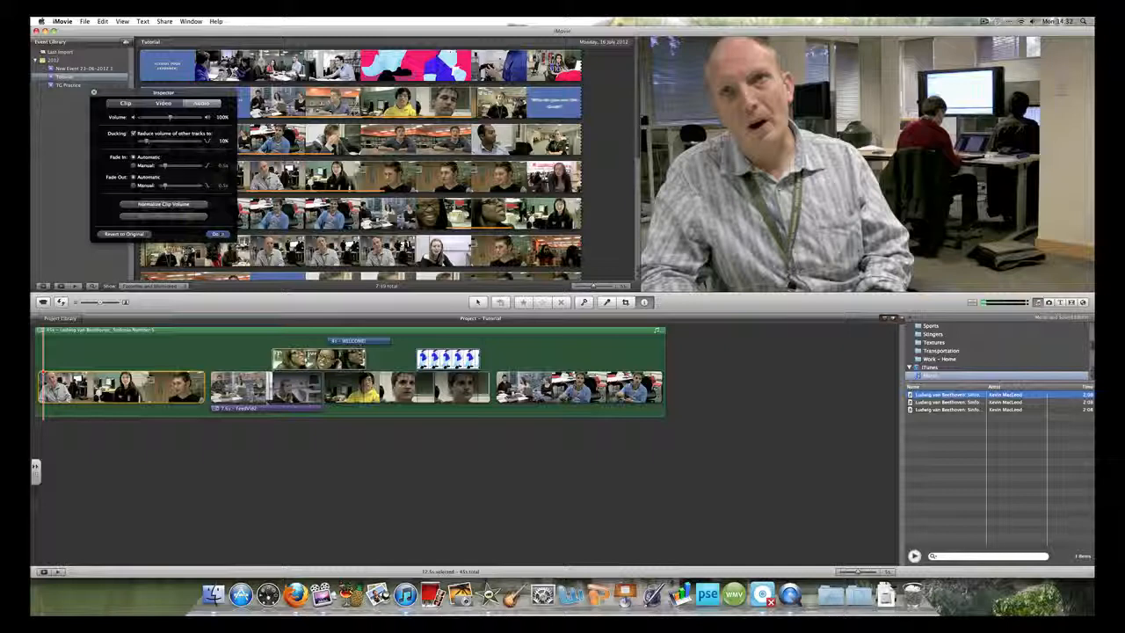
left_click(219, 234)
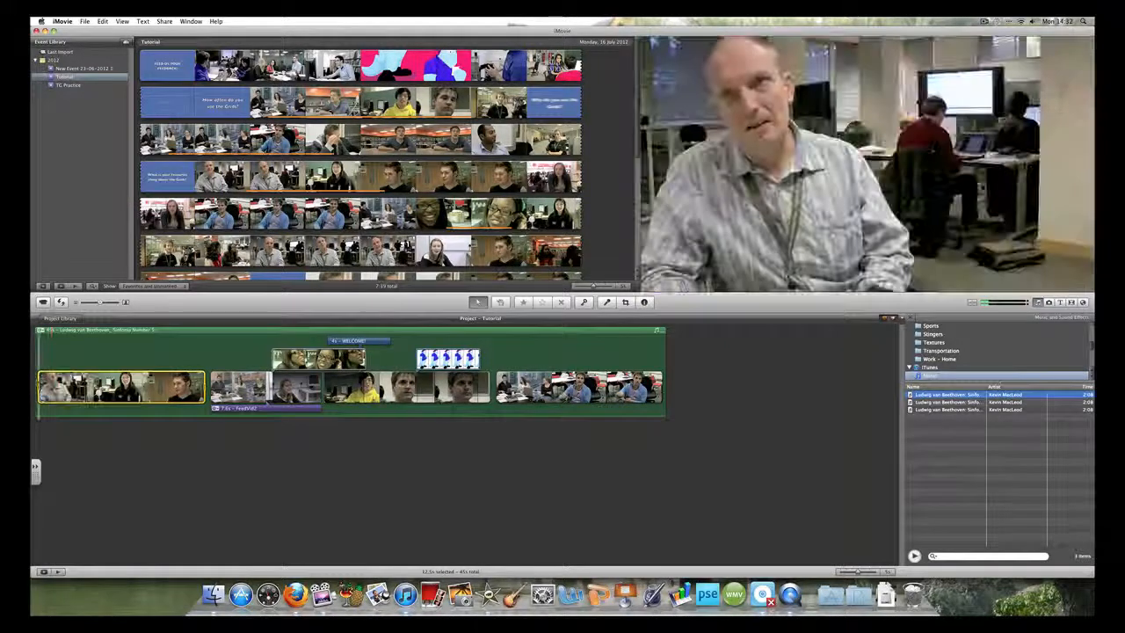
key("space")
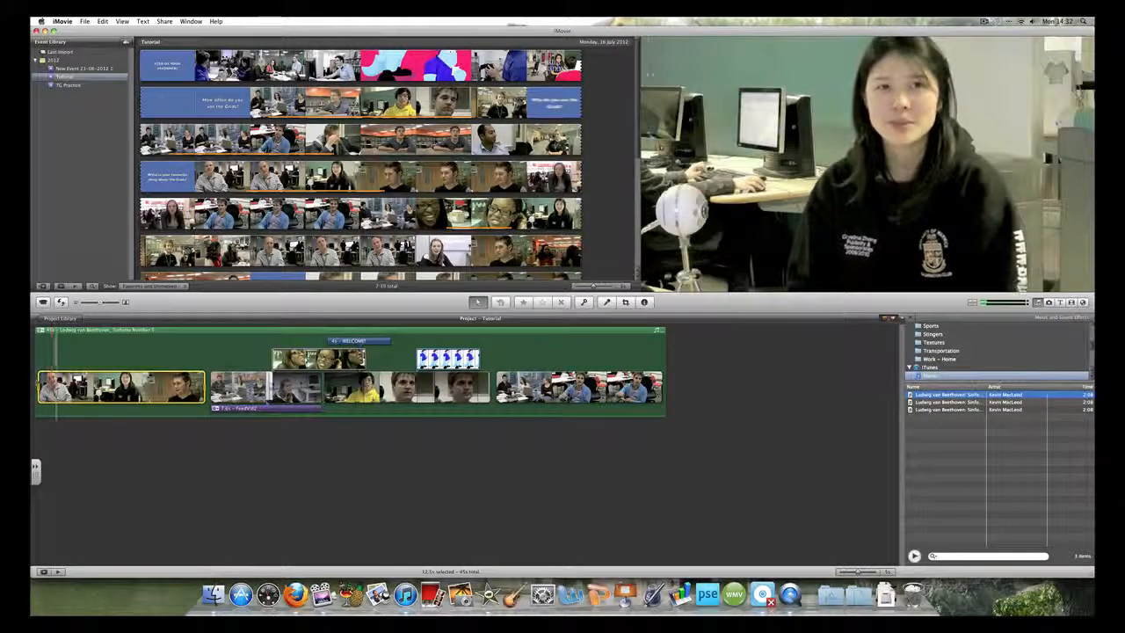
key("F12")
key("F12")
key("F12")
key("F12")
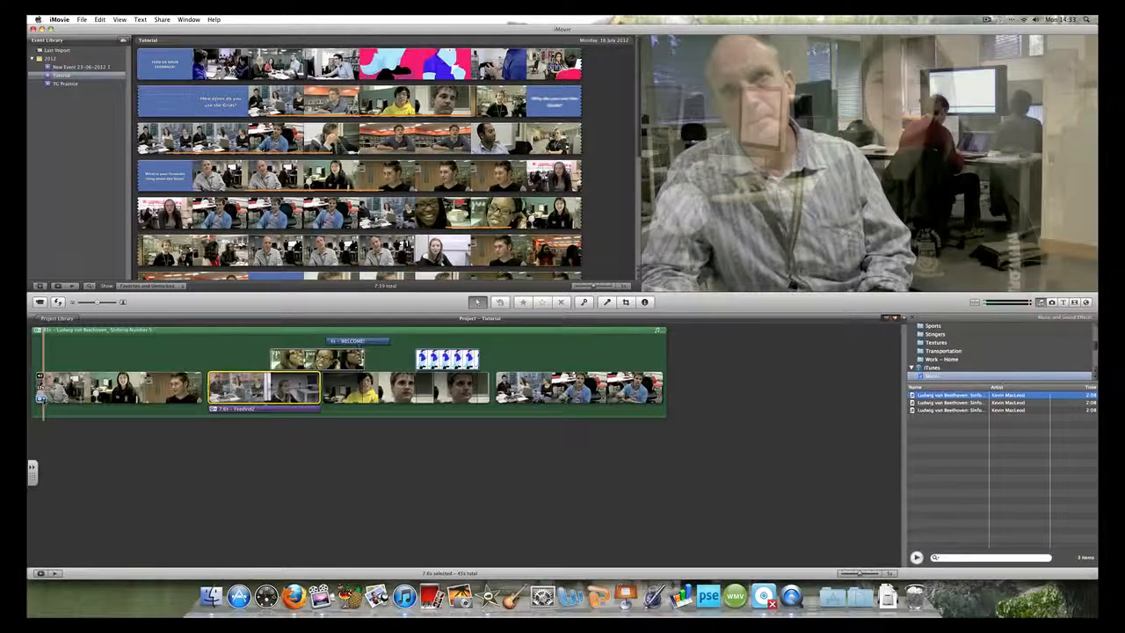
Raise the exposure of the first project clip in its video adjustments
left_click(80, 387)
left_click(41, 399)
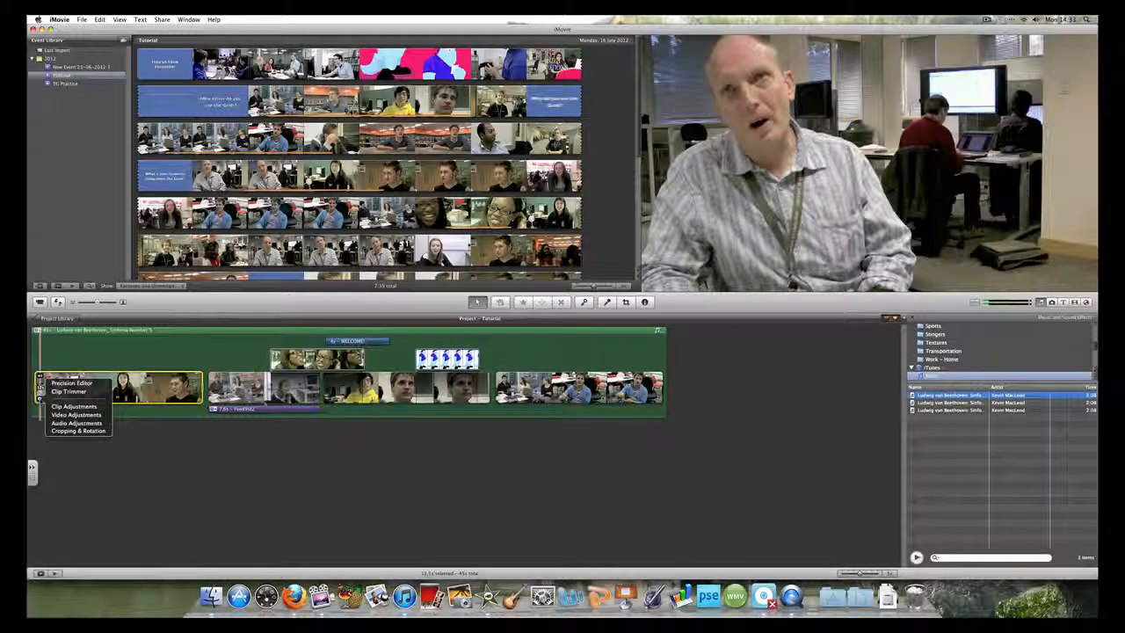
left_click(71, 415)
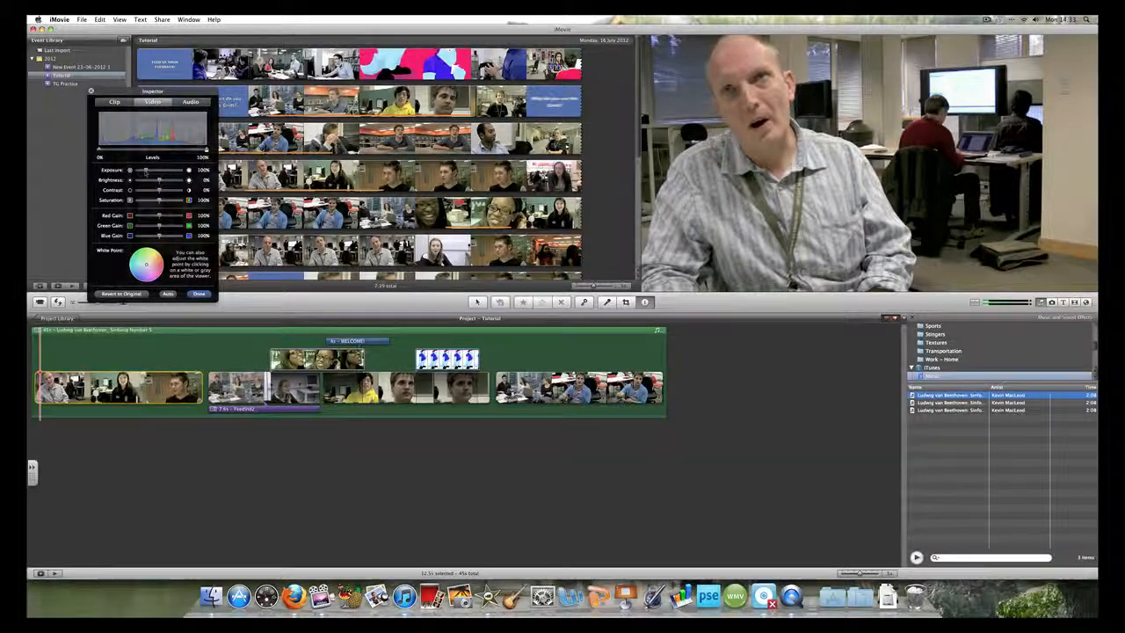
left_click_drag(146, 170, 171, 182)
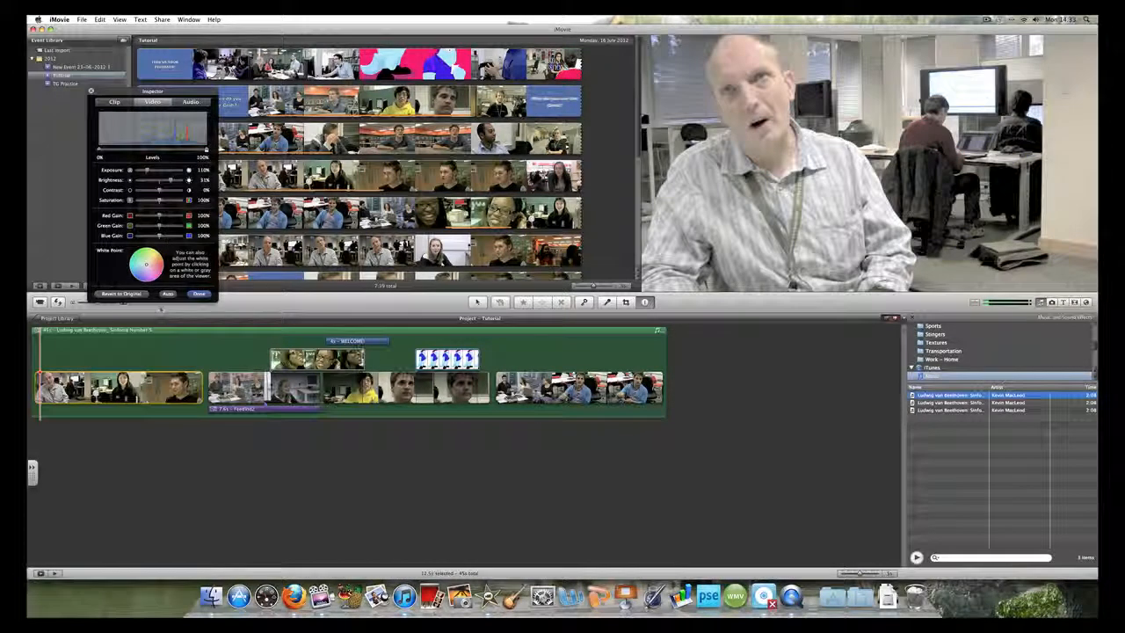
left_click(135, 295)
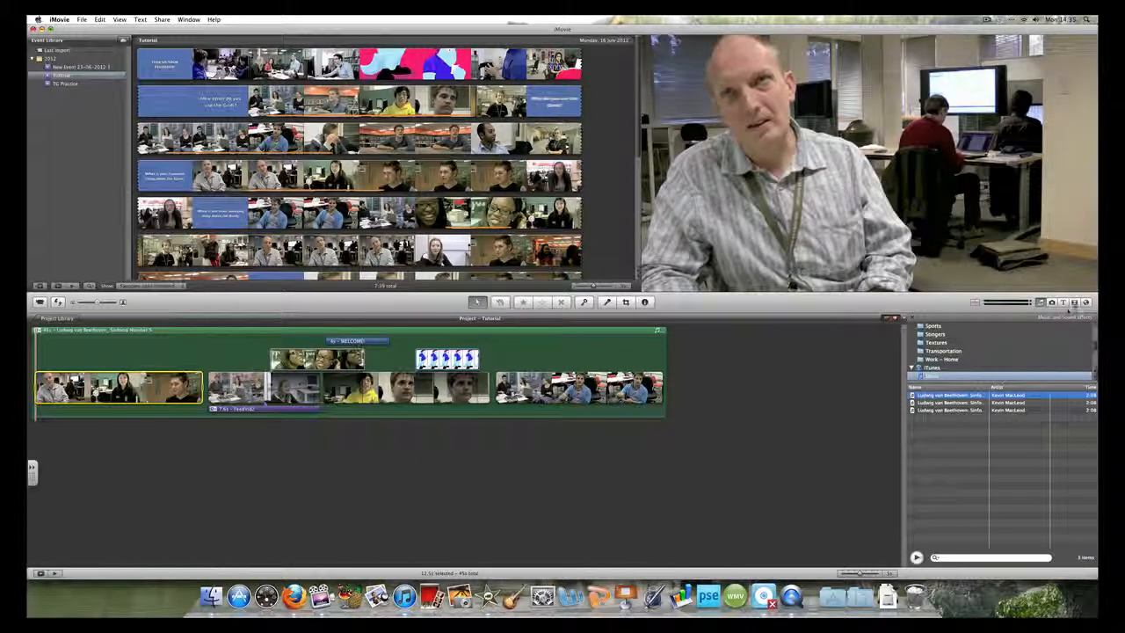
Insert a Spin Out transition between the third and fourth project clips and preview it
left_click(1073, 302)
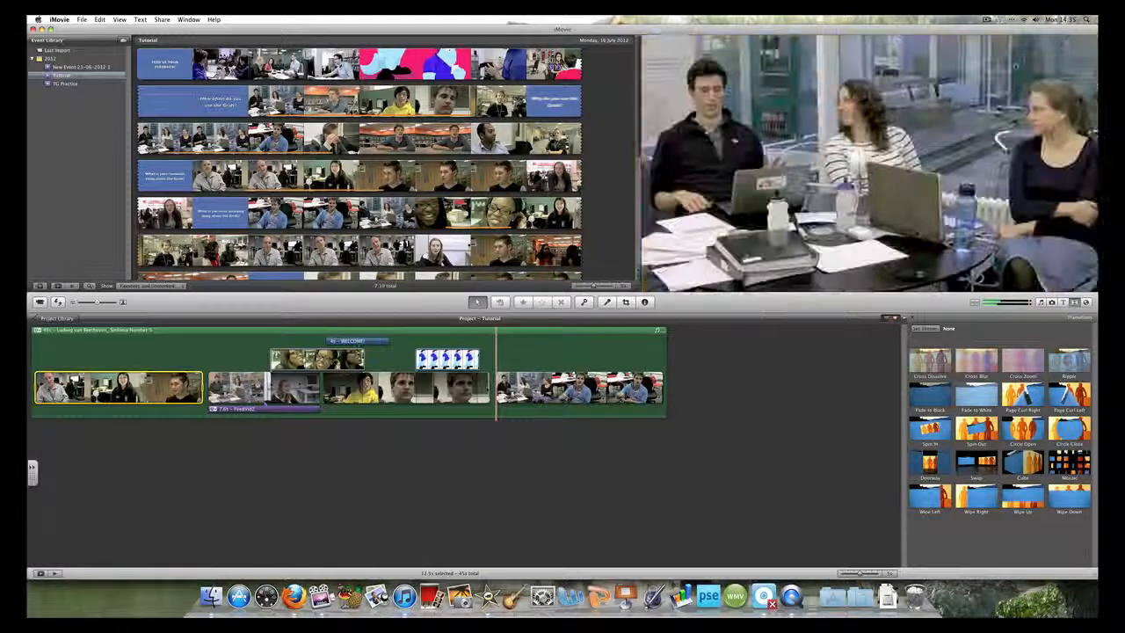
left_click_drag(976, 428, 497, 392)
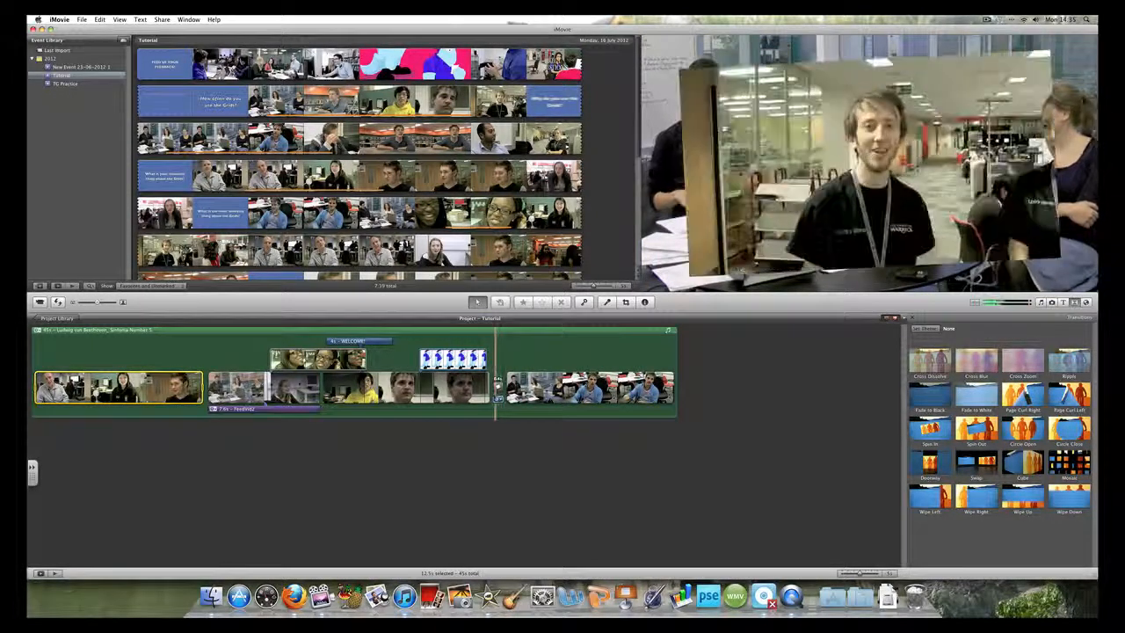
key("space")
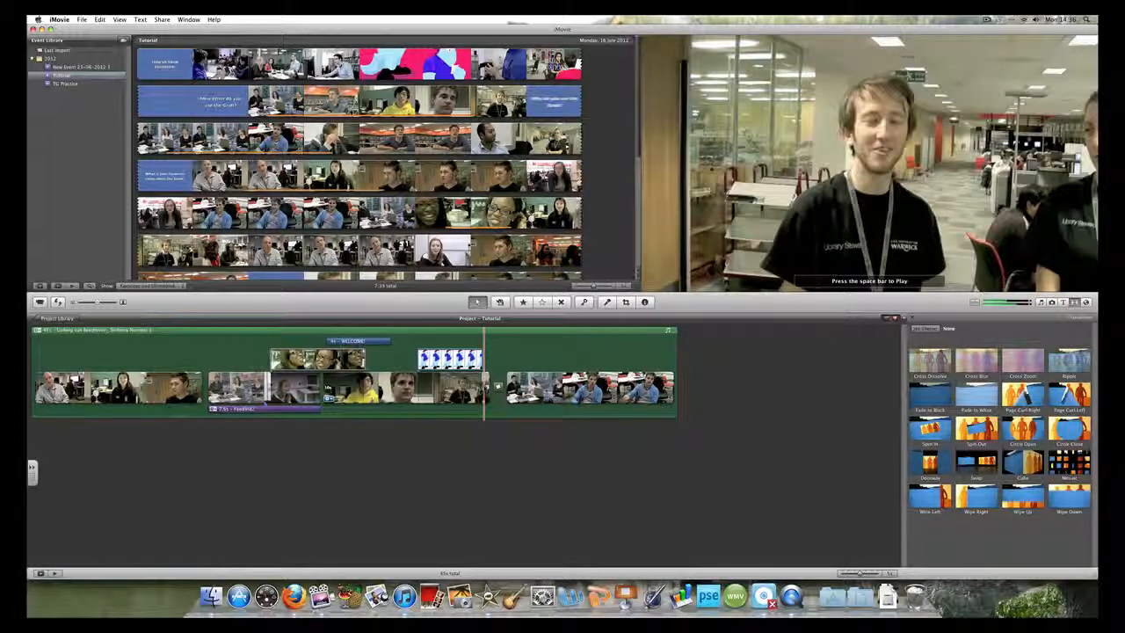
Open the Spin Out transition in the Precision Editor
left_click(497, 385)
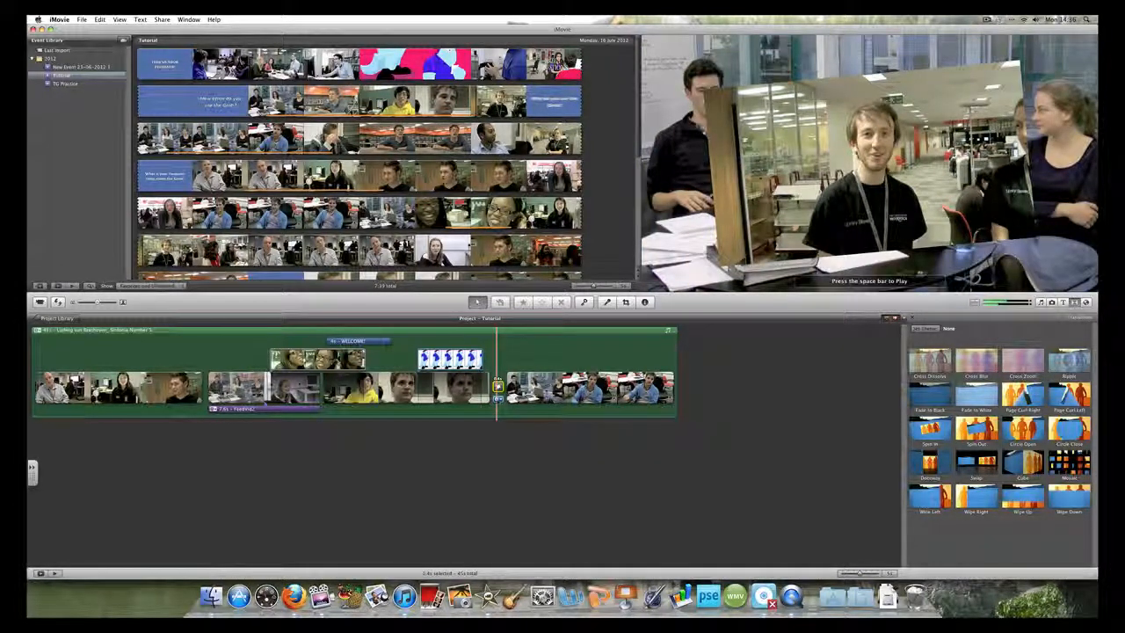
left_click(498, 399)
left_click(528, 392)
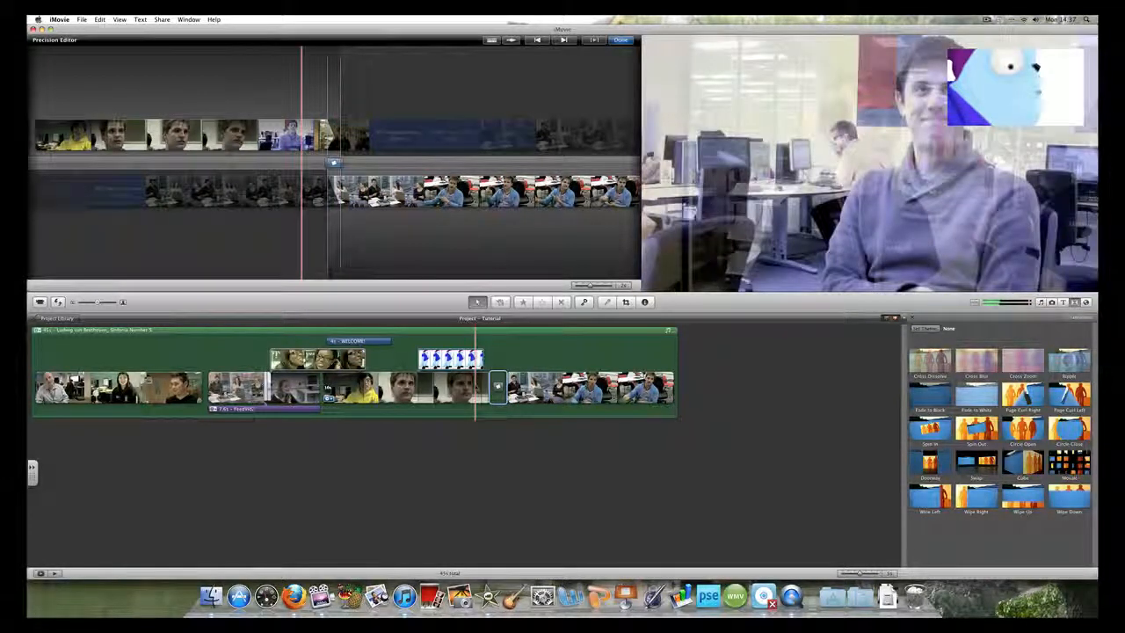
Extend the end of the third project clip slightly in the Clip Trimmer
left_click(475, 387)
key("space")
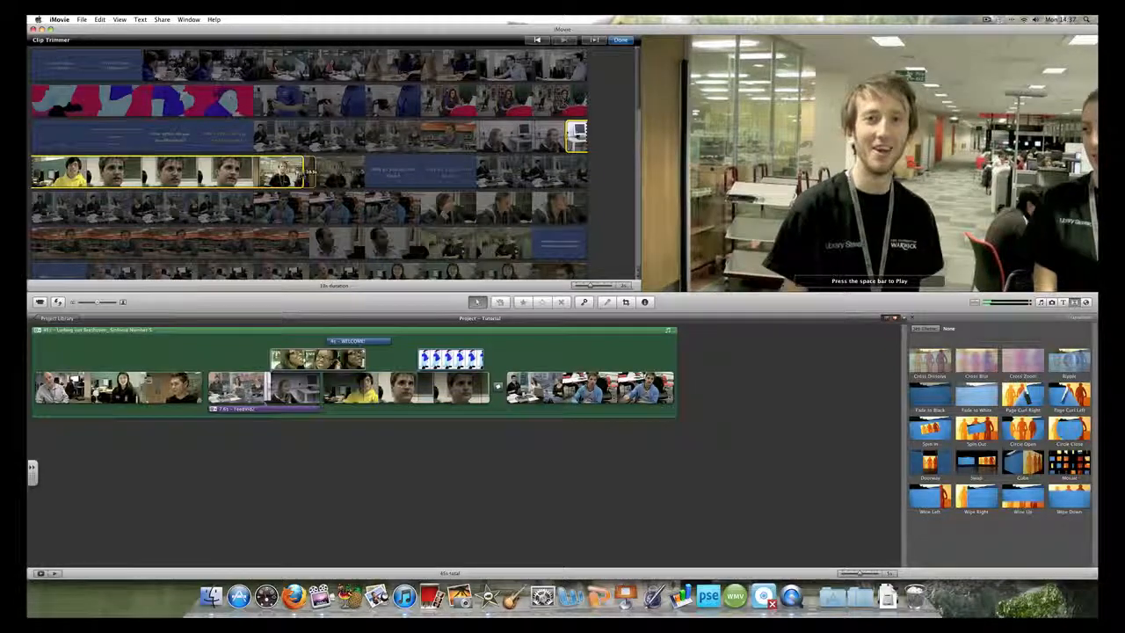
left_click_drag(304, 170, 319, 170)
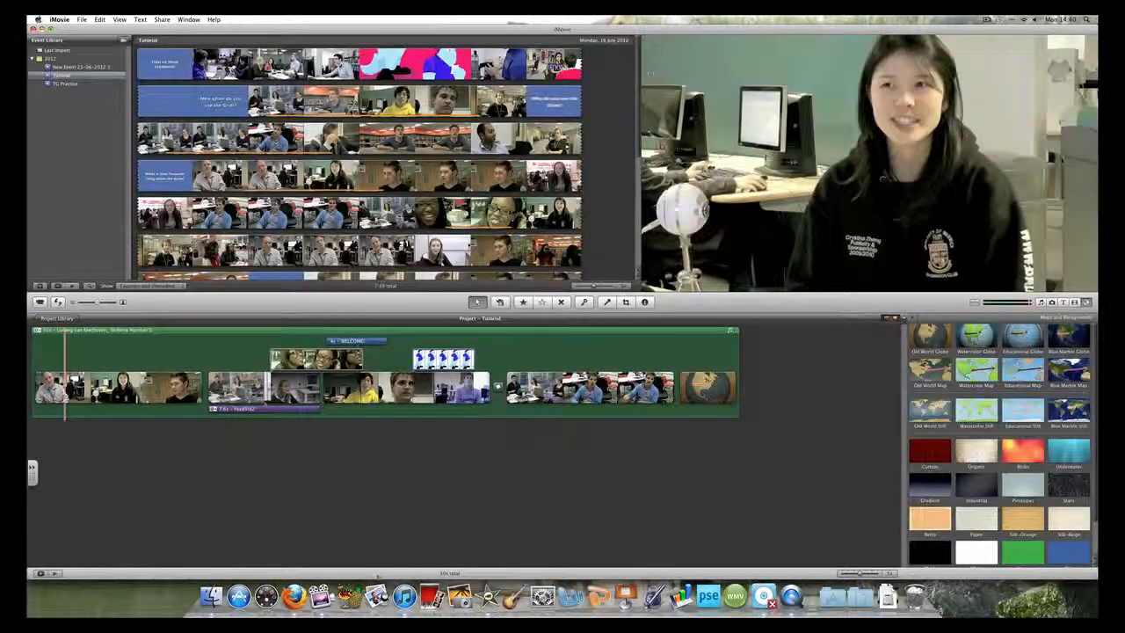
Export the project as a movie named Tutorial at HD 1280x720 to the USB drive
left_click(162, 19)
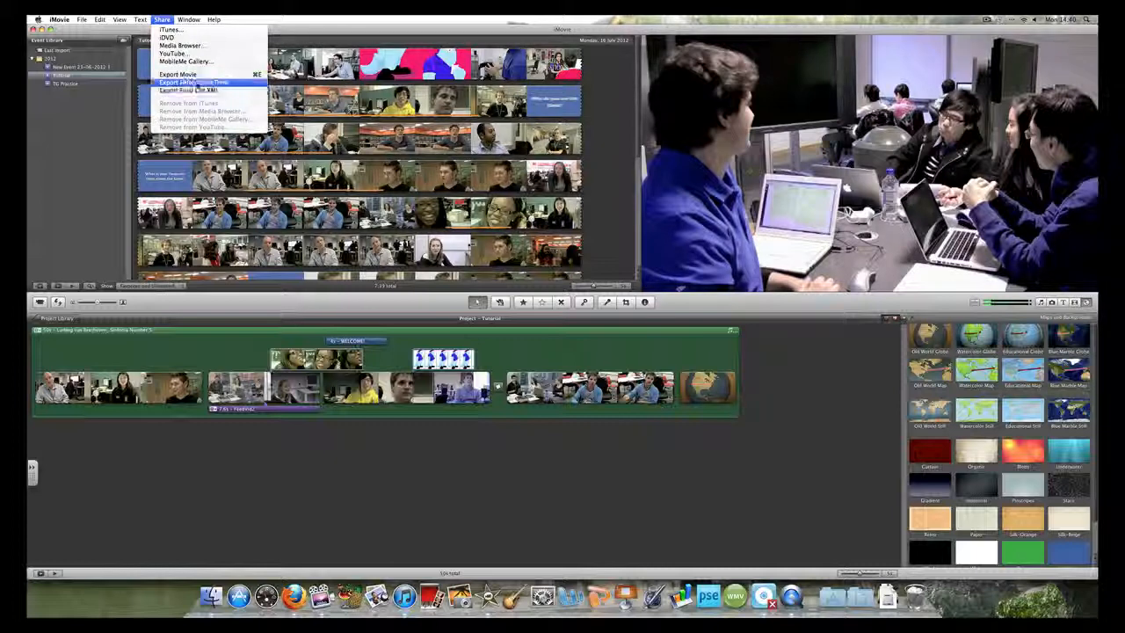
left_click(186, 74)
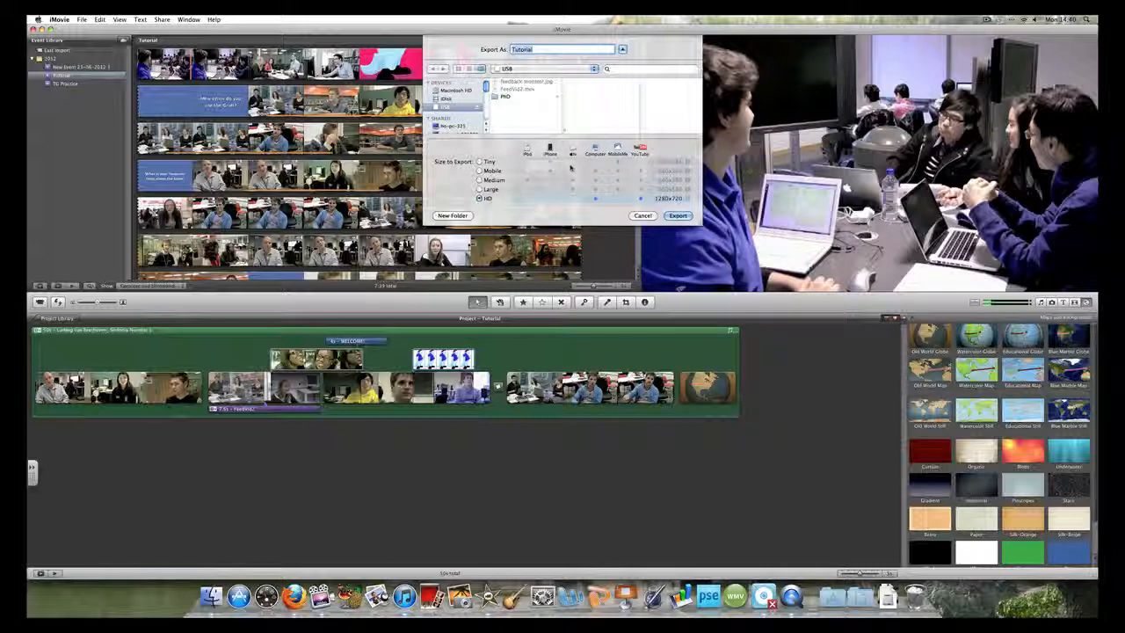
left_click(678, 215)
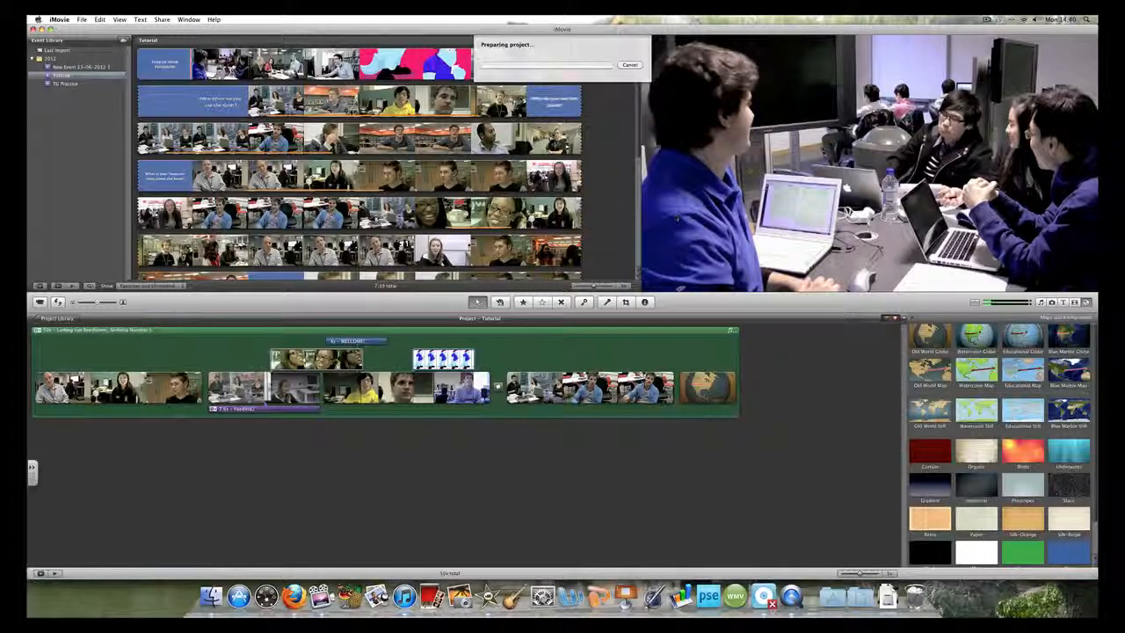